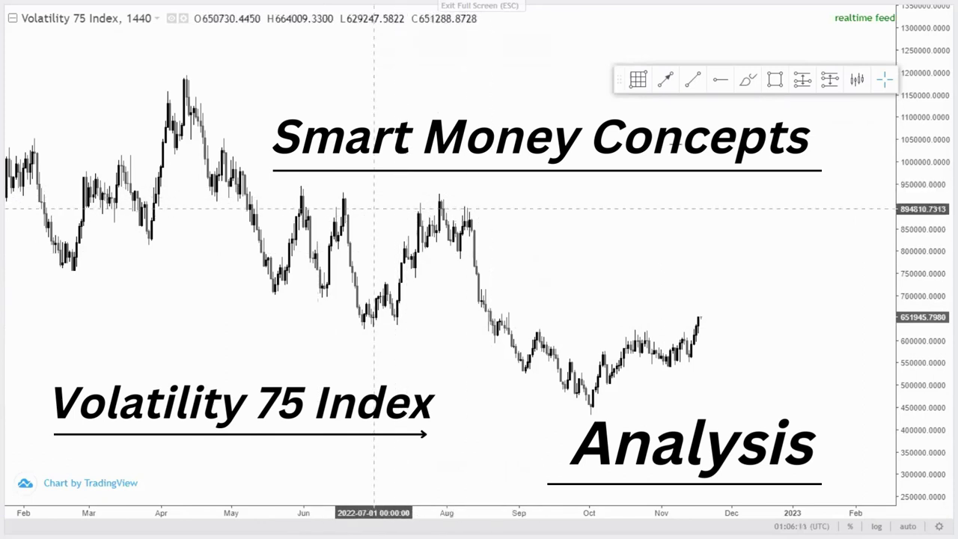
Draw an arrow over the falling highs from the mid-April peak to mid-November and delete it again.
click(666, 80)
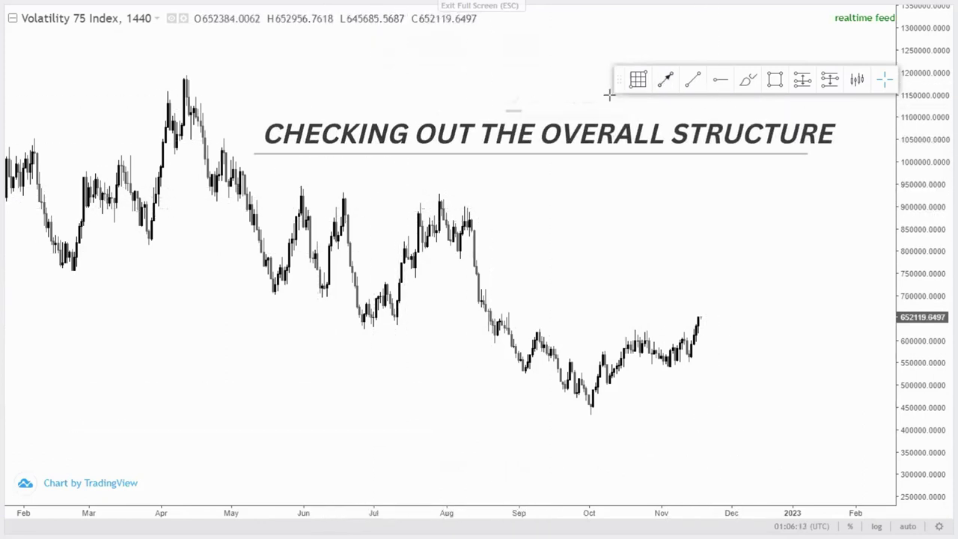
click(196, 74)
click(705, 292)
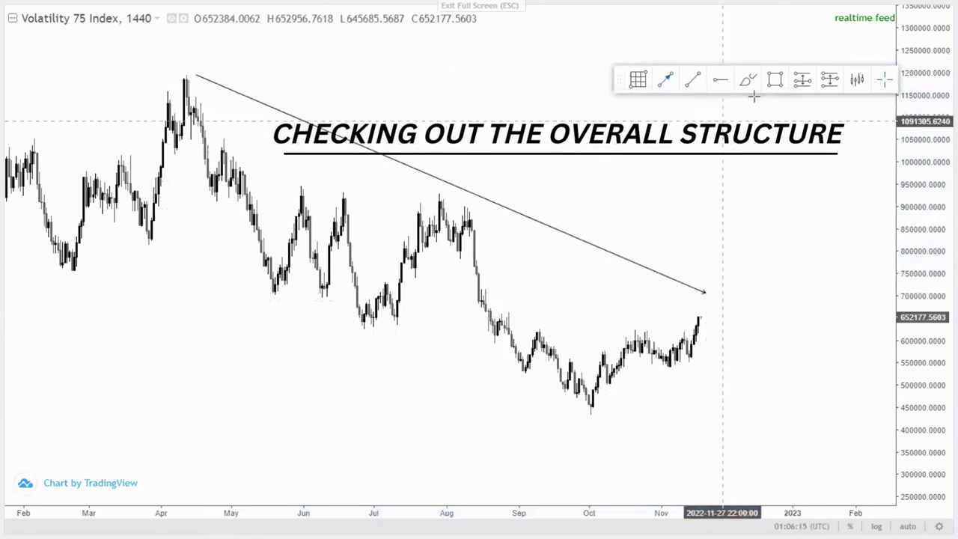
click(637, 270)
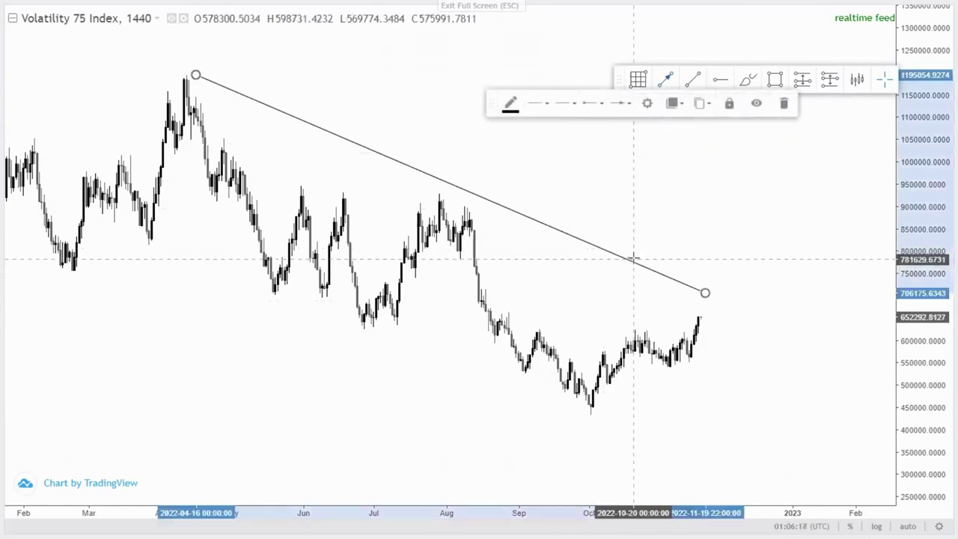
click(784, 104)
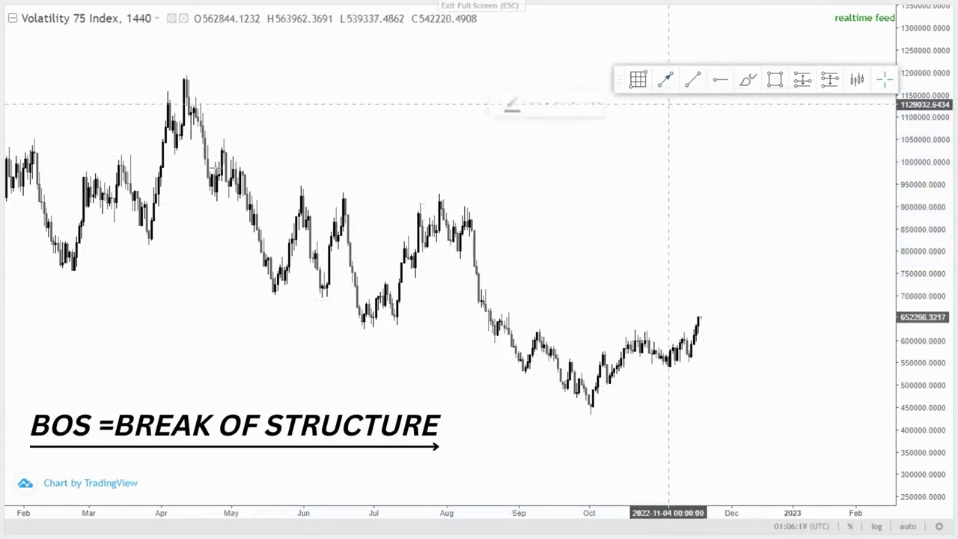
Mark the successive structure levels from April to October with short brush lines and clear all the markings.
drag(174, 153, 199, 154)
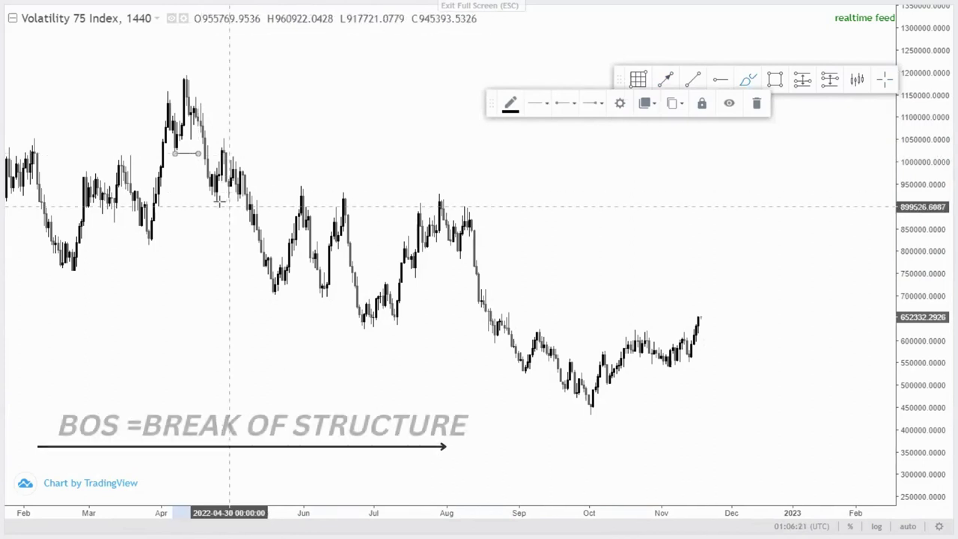
drag(217, 202, 243, 200)
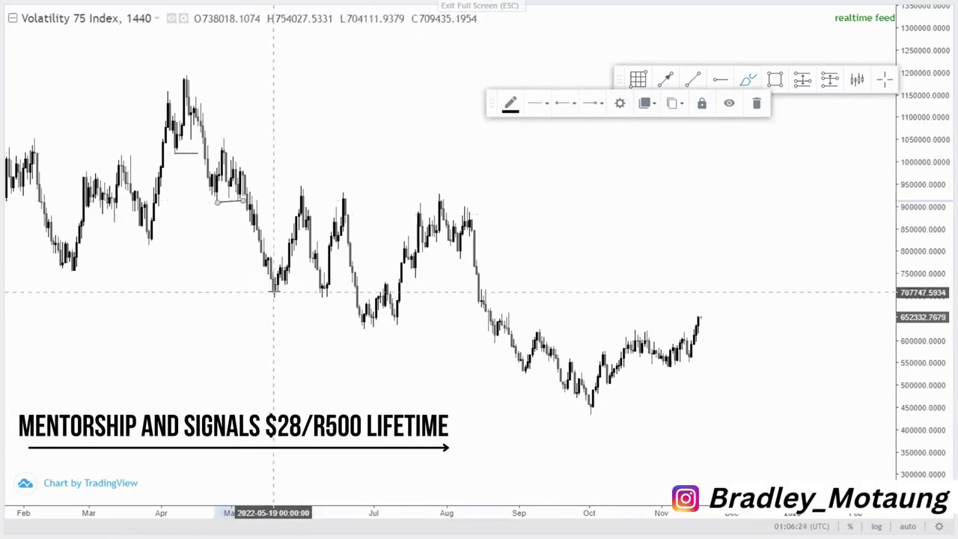
drag(334, 297, 334, 296)
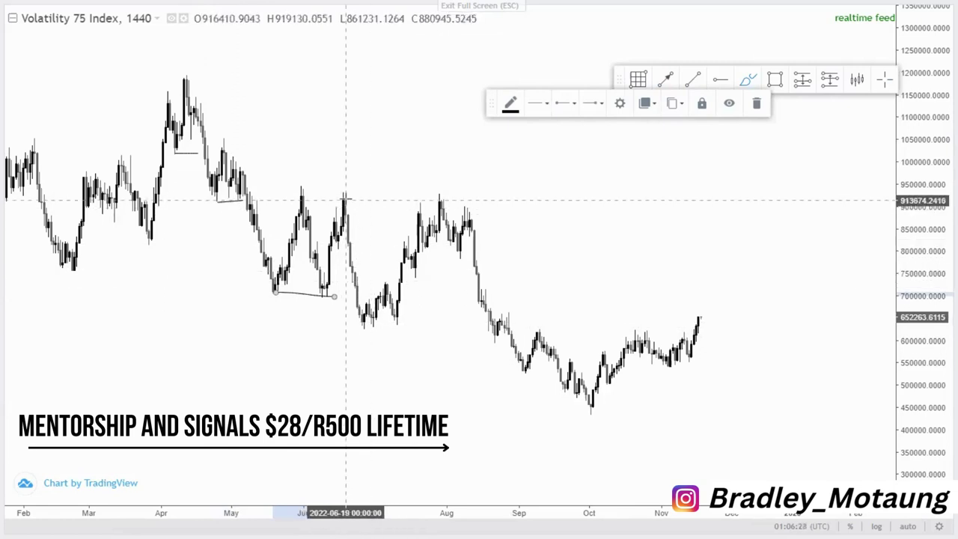
drag(342, 195, 454, 196)
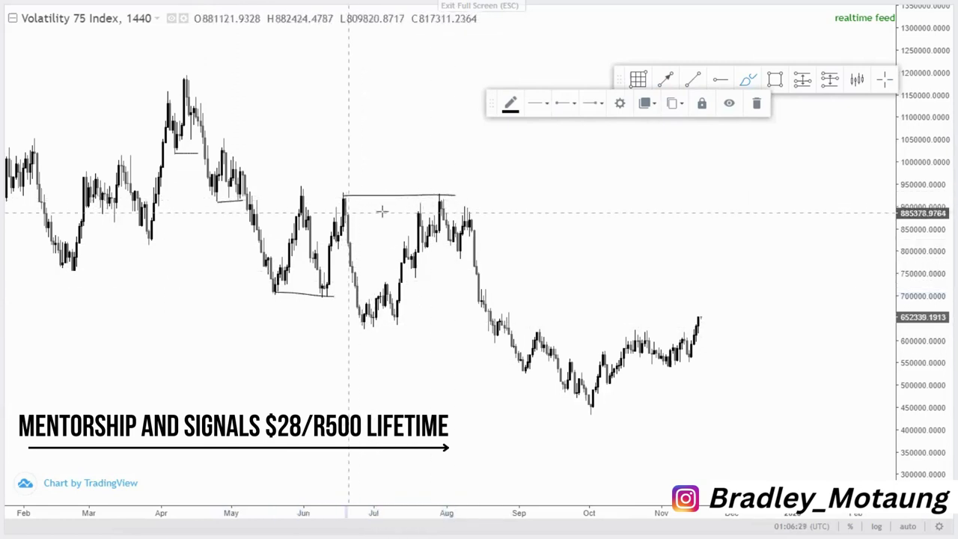
drag(414, 276, 477, 276)
drag(493, 341, 509, 340)
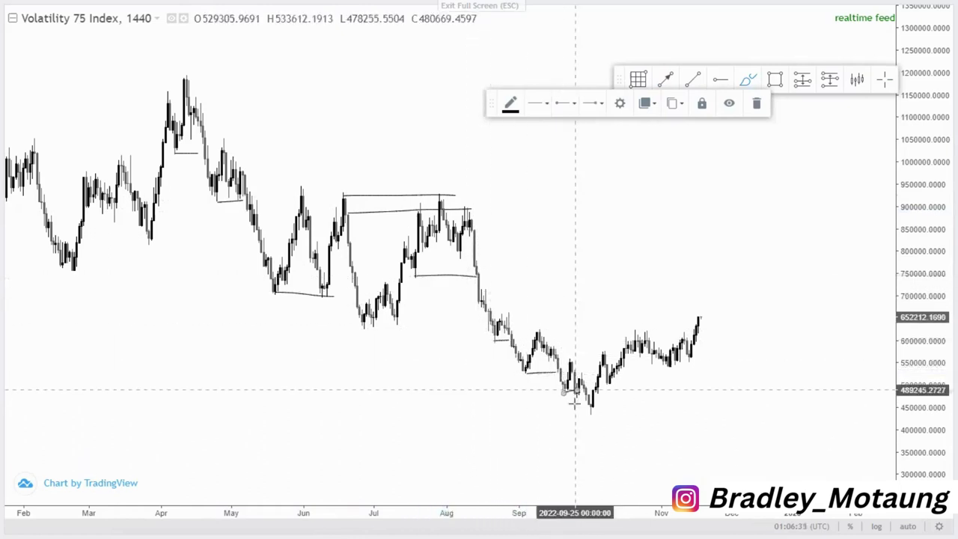
drag(583, 411, 605, 410)
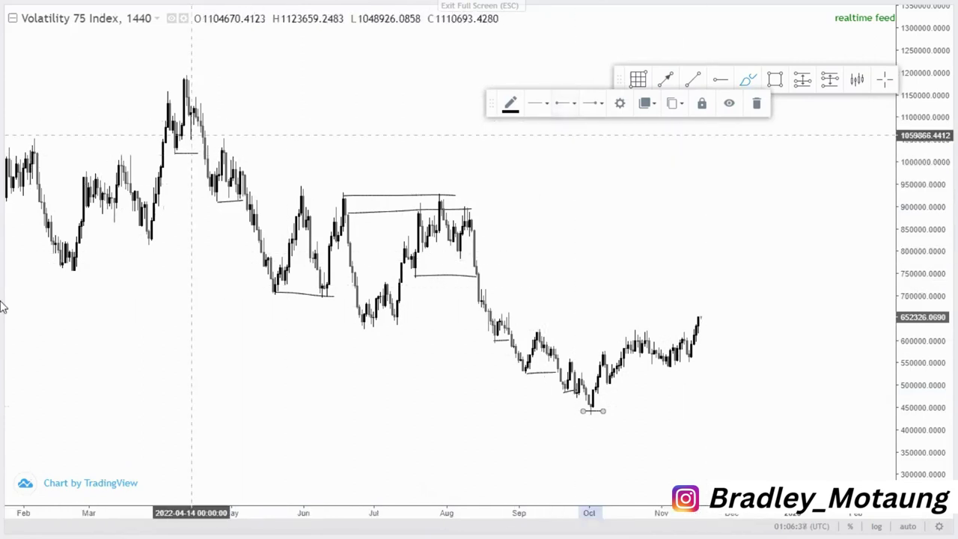
key(Escape)
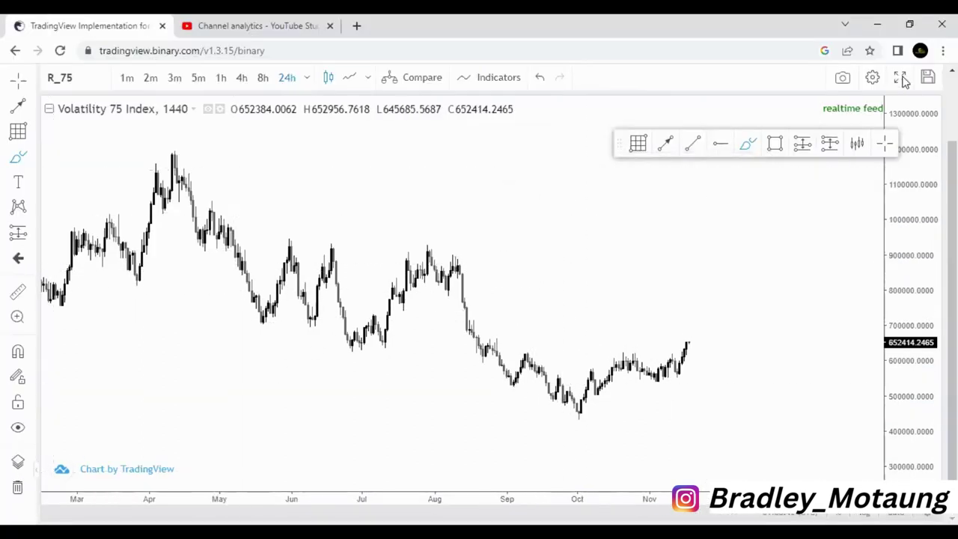
click(901, 78)
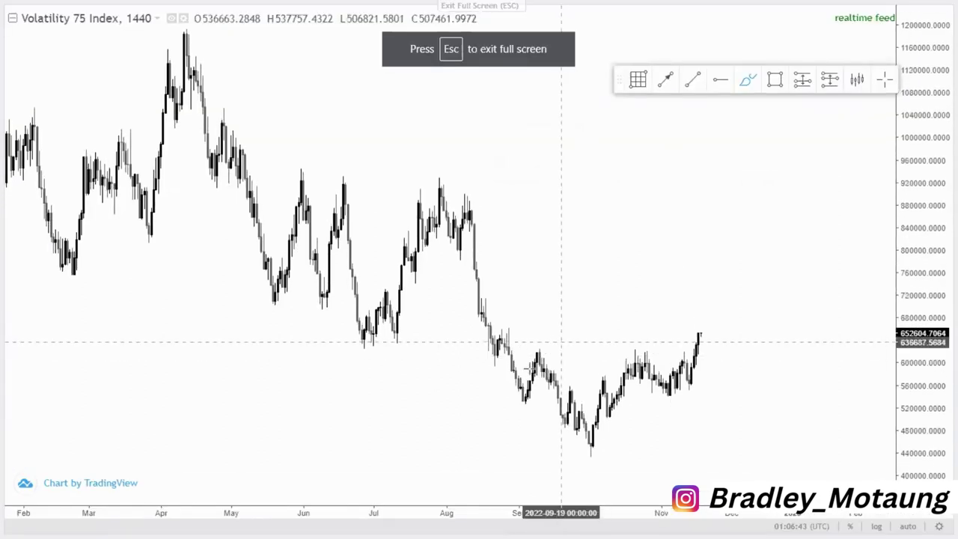
Circle the sharp August drop and outline its price zone across to the current candles with the brush, clearing all the markings.
mouse_move(731, 333)
mouse_down()
mouse_move(487, 378)
mouse_move(729, 355)
mouse_up()
click(757, 103)
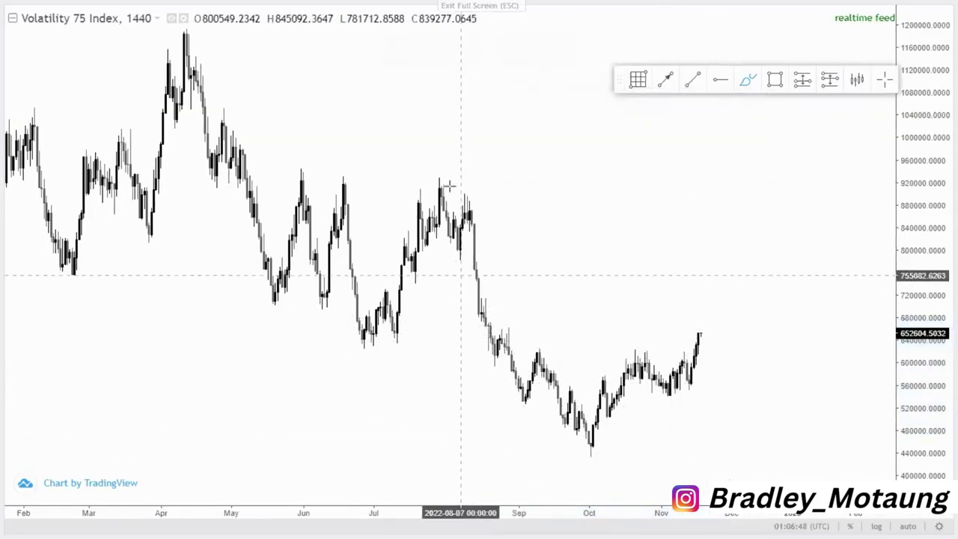
mouse_move(461, 176)
mouse_down()
mouse_move(539, 444)
mouse_move(474, 180)
mouse_up()
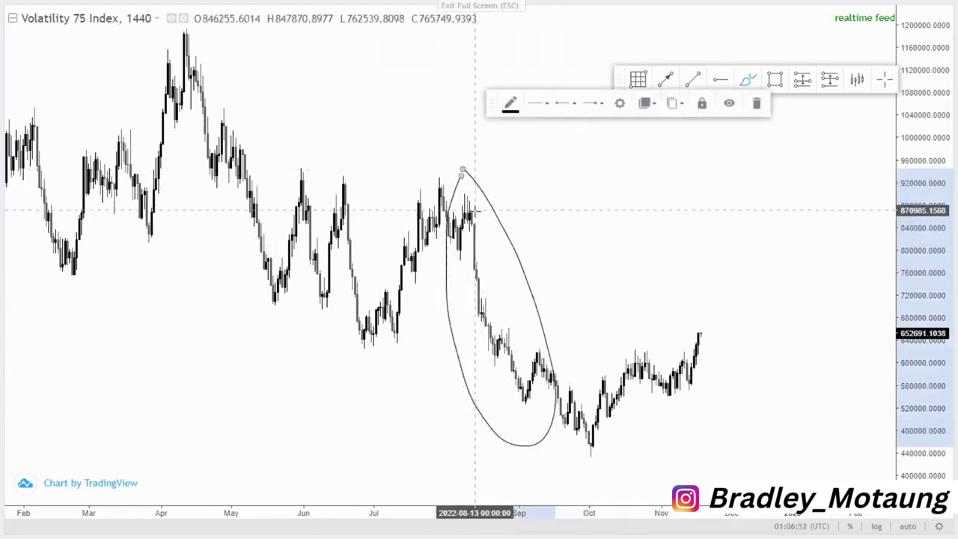
mouse_move(464, 198)
mouse_down()
mouse_move(459, 284)
mouse_move(509, 256)
mouse_move(496, 206)
mouse_move(485, 208)
mouse_move(495, 269)
mouse_move(483, 298)
mouse_move(528, 315)
mouse_move(687, 319)
mouse_up()
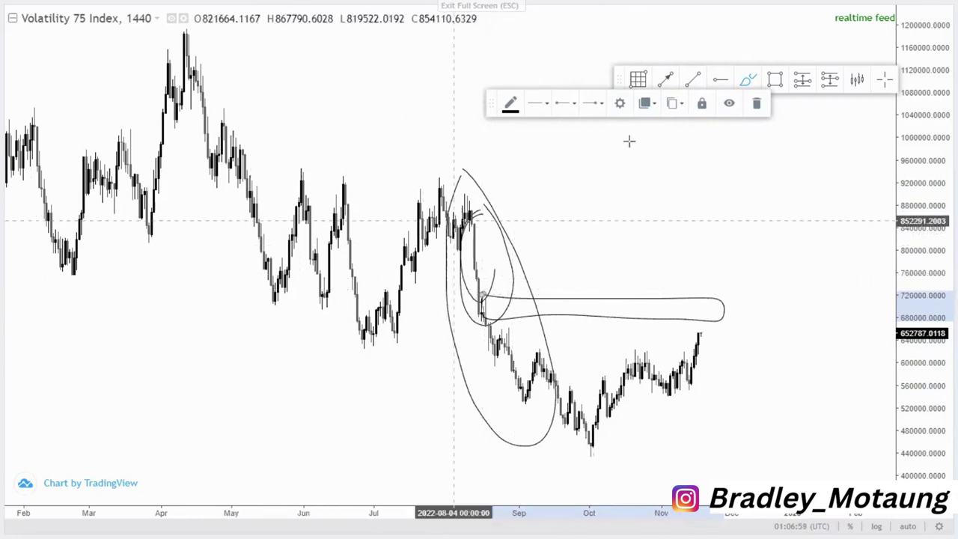
click(756, 103)
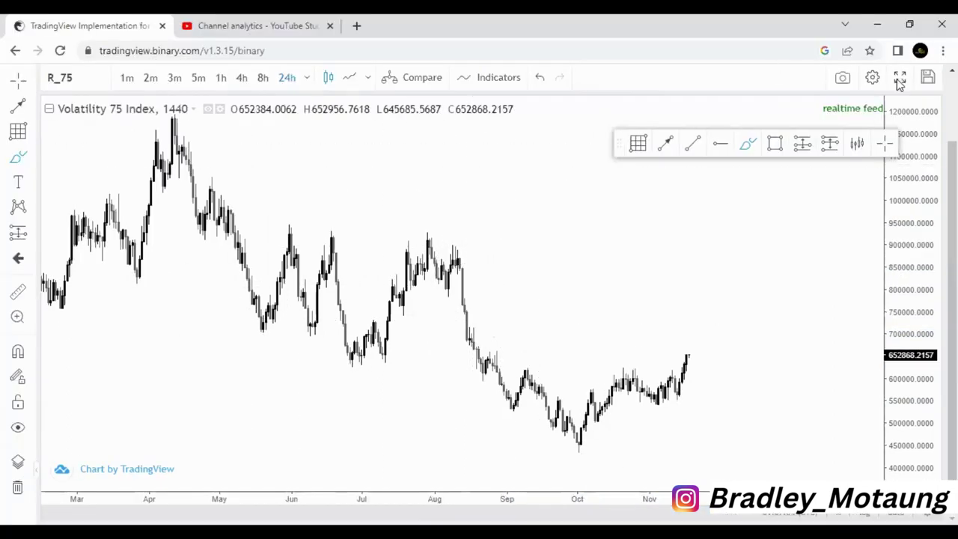
click(900, 77)
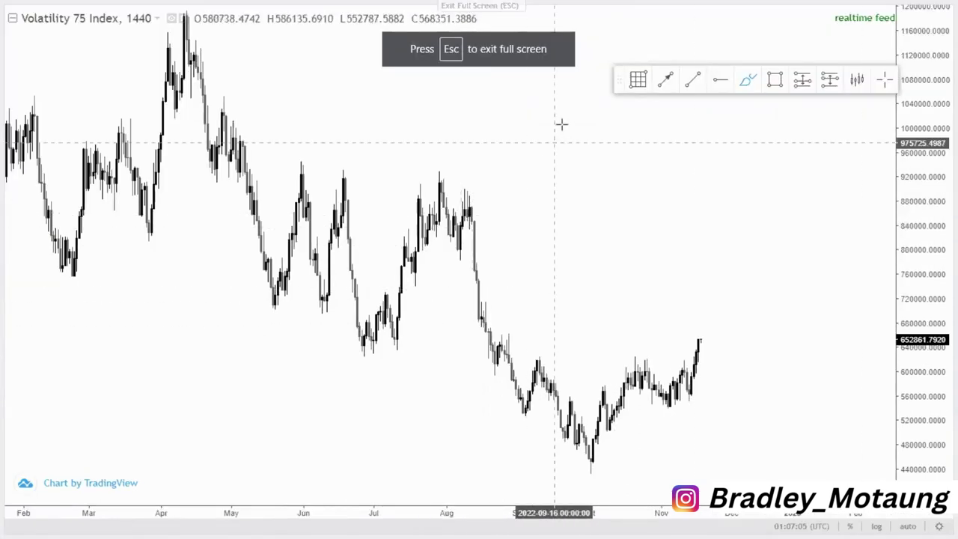
Draw a short horizontal arrow pointing back at the steep August drop, at a price of about 783,200.
click(666, 83)
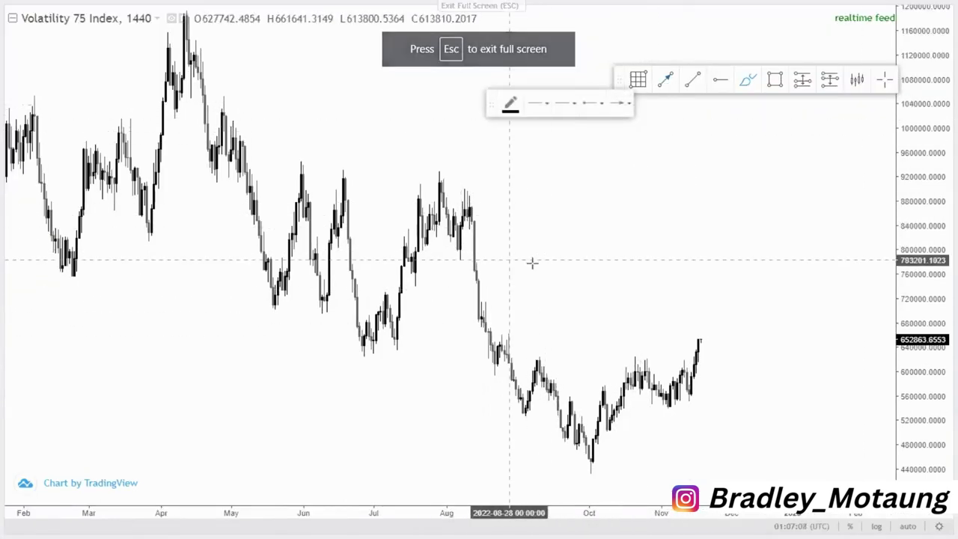
click(491, 260)
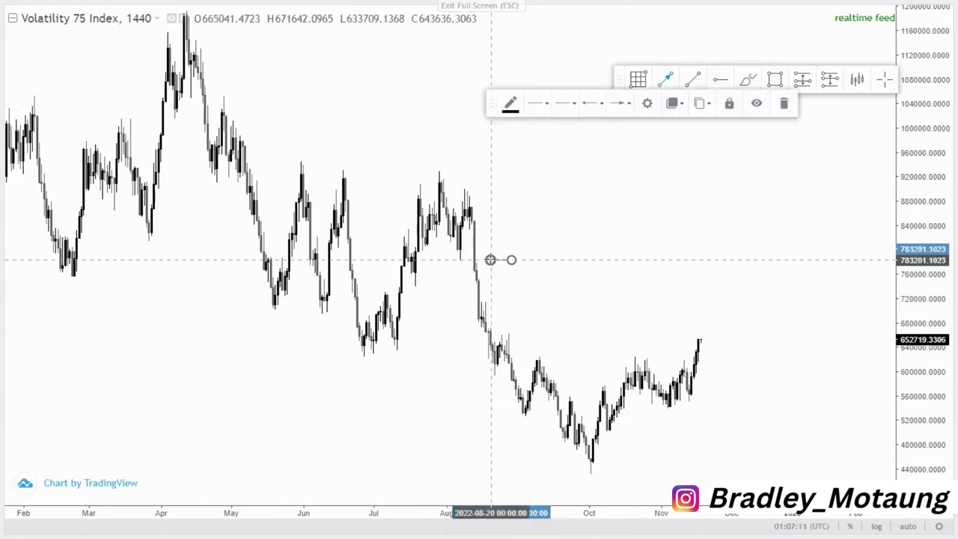
click(552, 184)
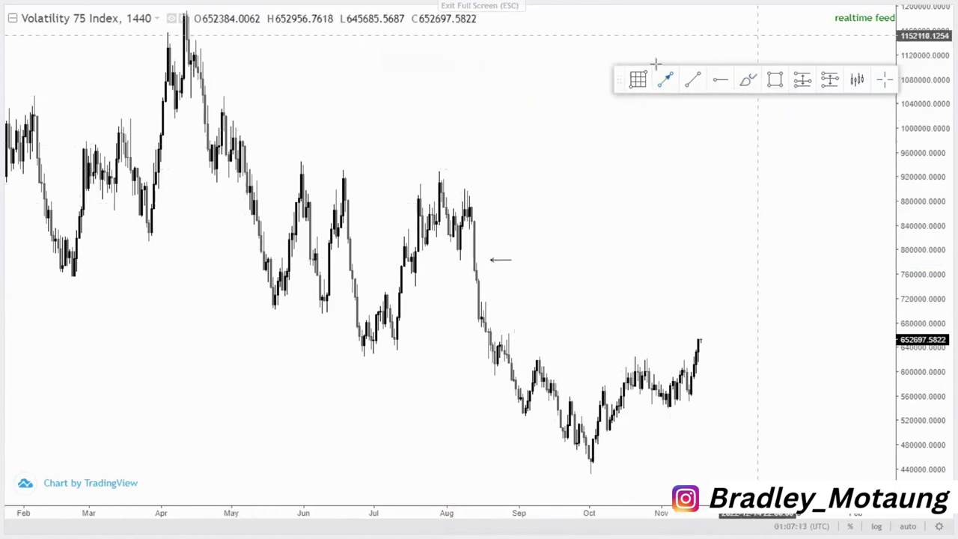
Move the floating favourites toolbar aside and add the Text tool to it, leaving full-screen view.
drag(615, 77, 476, 87)
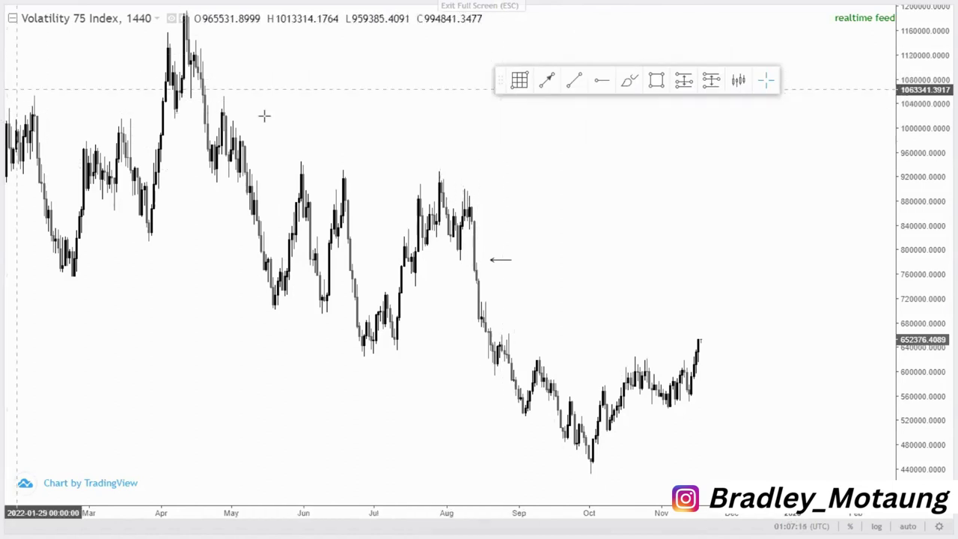
key(Escape)
click(26, 186)
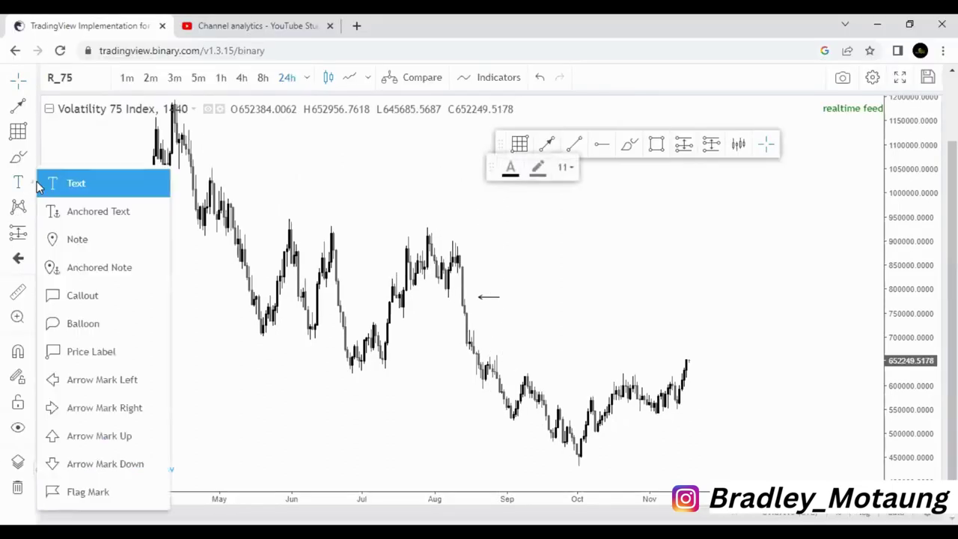
click(158, 183)
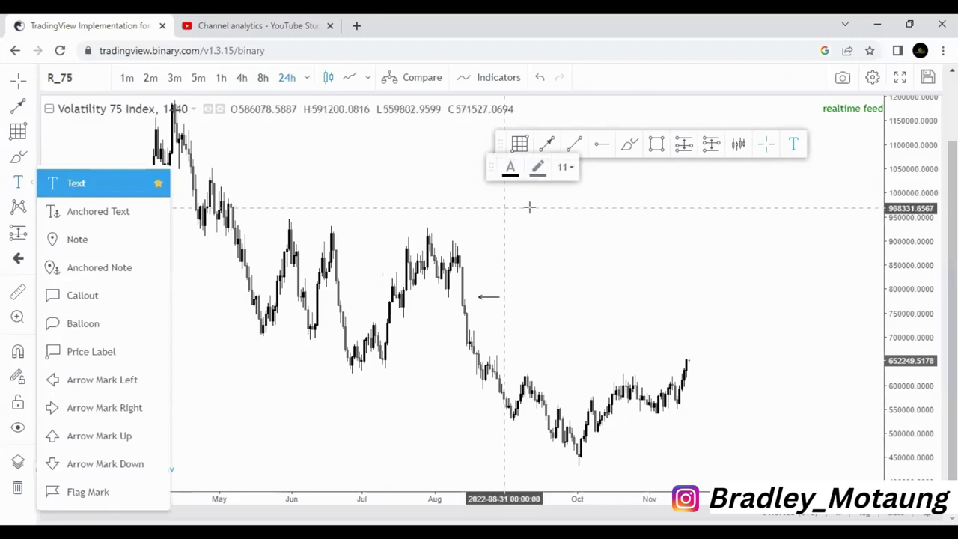
Add the text label "IMB" beside the tail of the short arrow at the August drop.
click(510, 290)
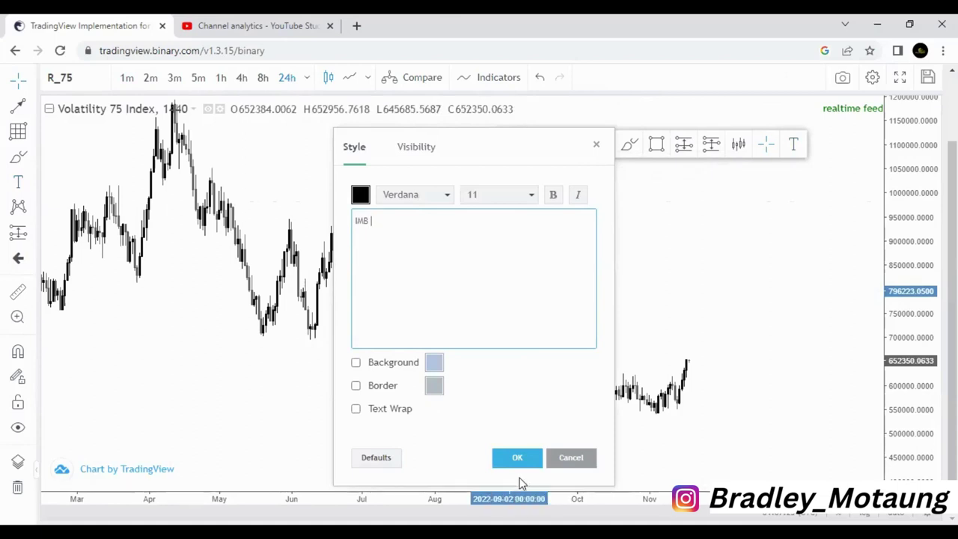
click(518, 457)
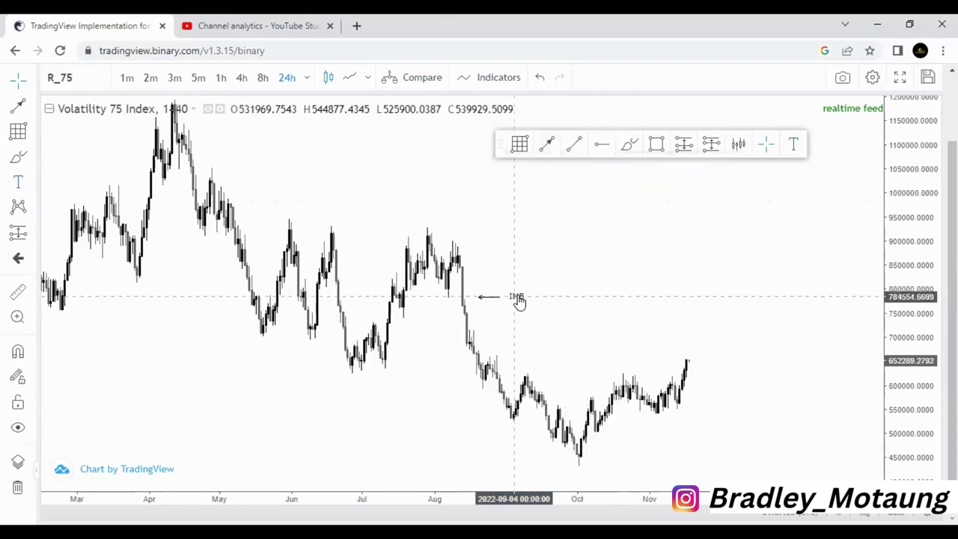
click(539, 349)
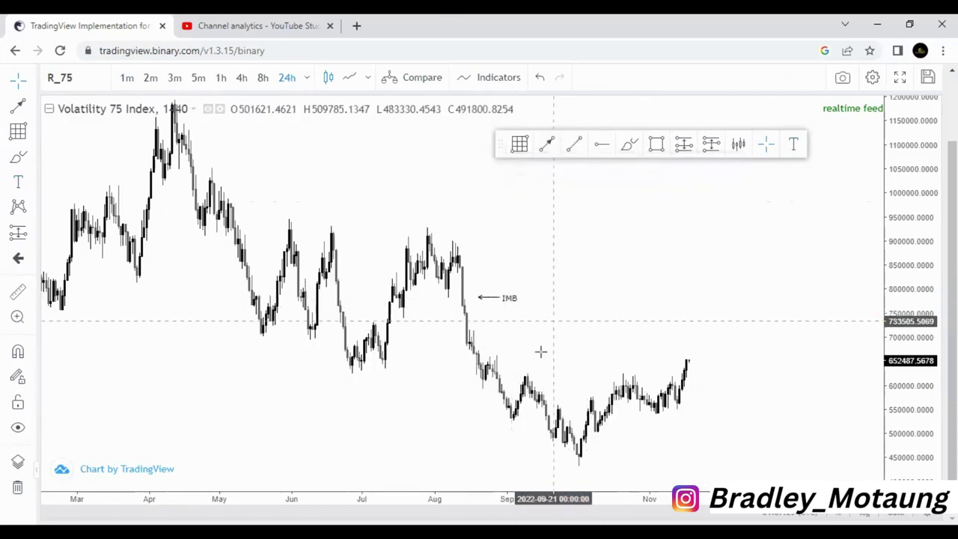
Draw a horizontal arrow from the 2022-06-26 low to the mid-August break below it, at a price of about 628,500.
click(546, 143)
click(350, 371)
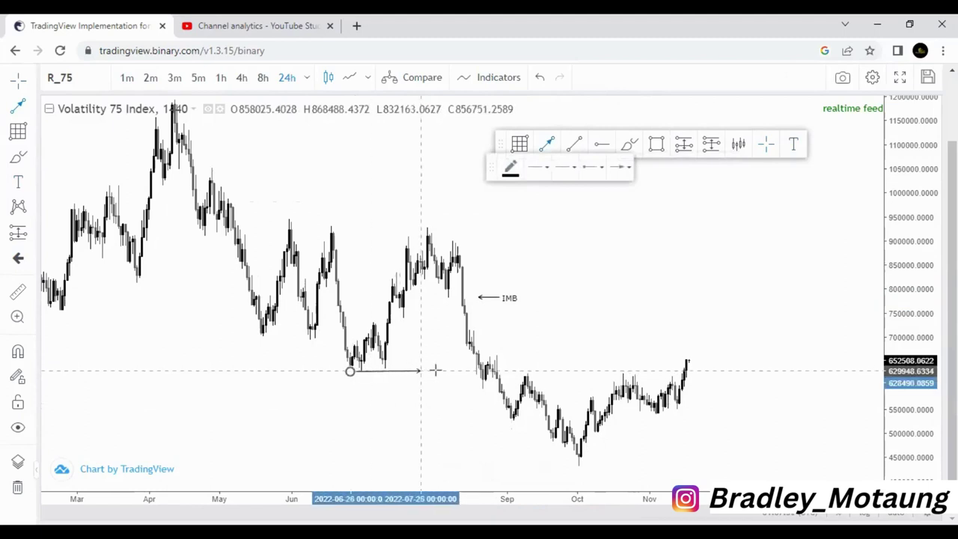
click(471, 371)
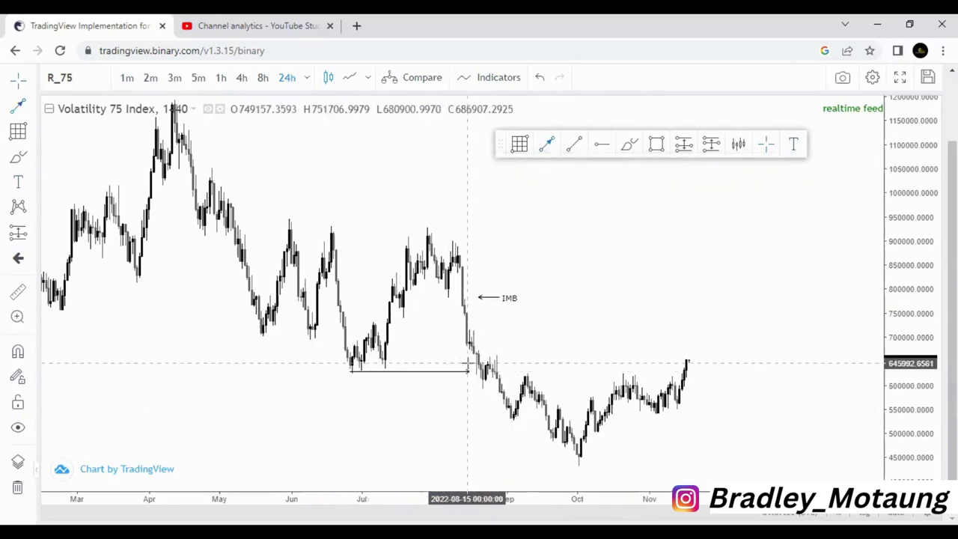
click(467, 372)
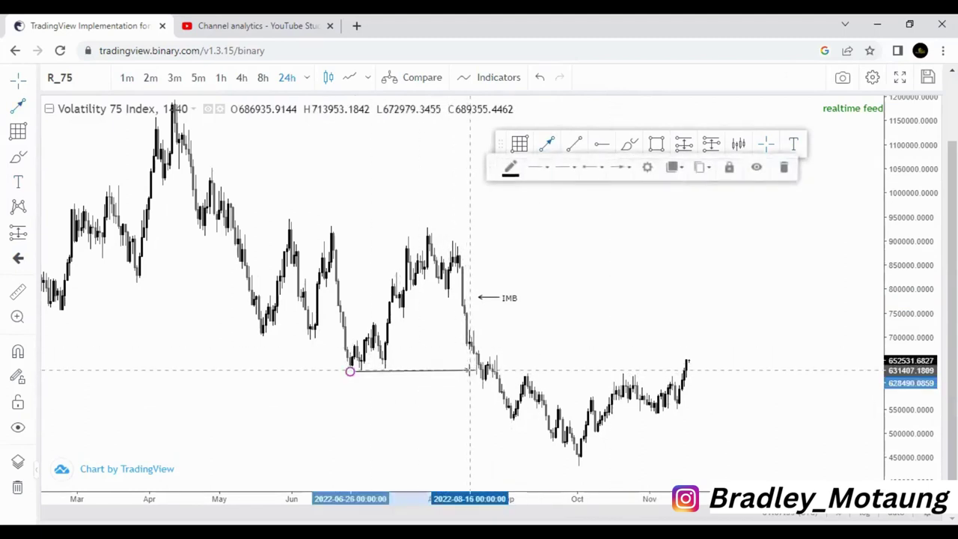
click(640, 242)
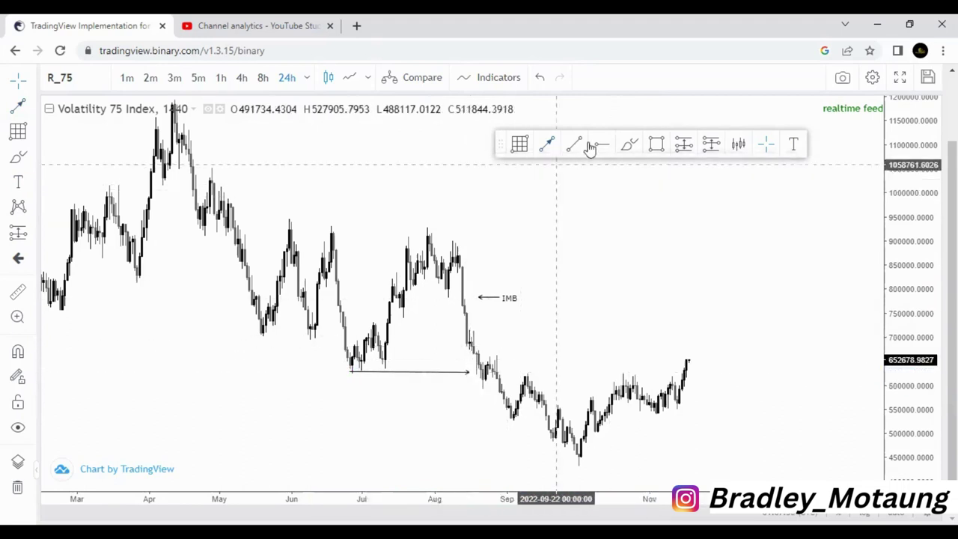
Add the text label "BOS" beneath the middle of the long horizontal arrow.
click(793, 144)
click(411, 383)
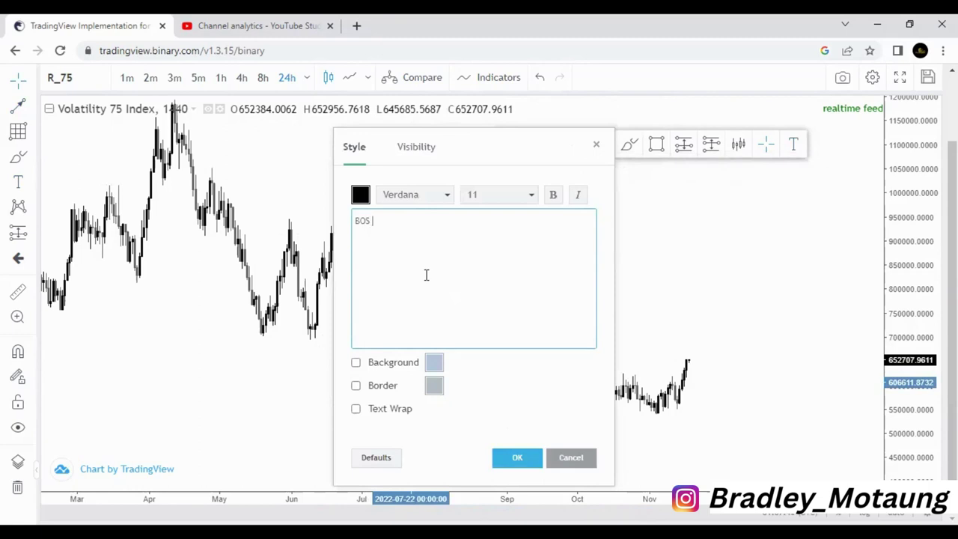
click(524, 448)
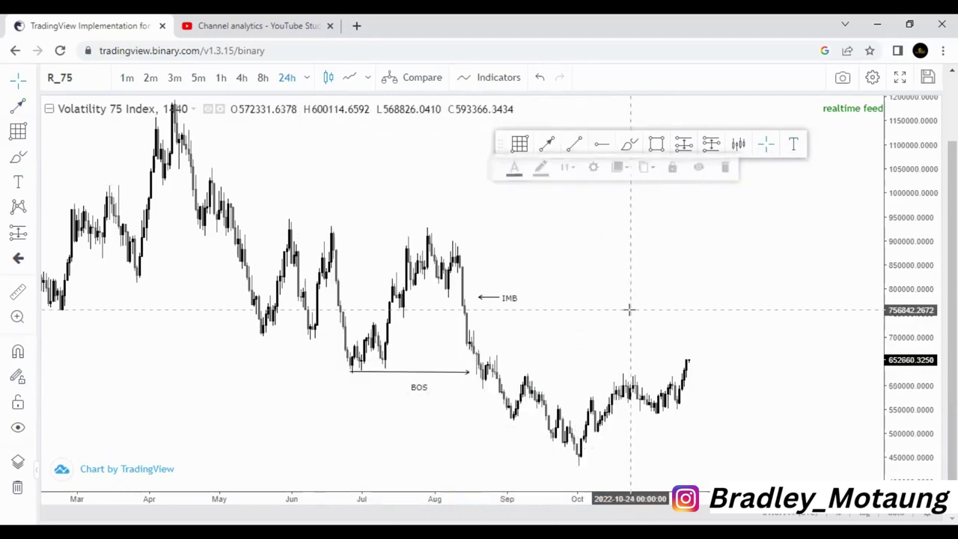
Draw two short horizontal arrows from the late-September and early-October highs to their upward breaks, at prices of about 555,000 and 575,000.
scroll(636, 318, up, 2)
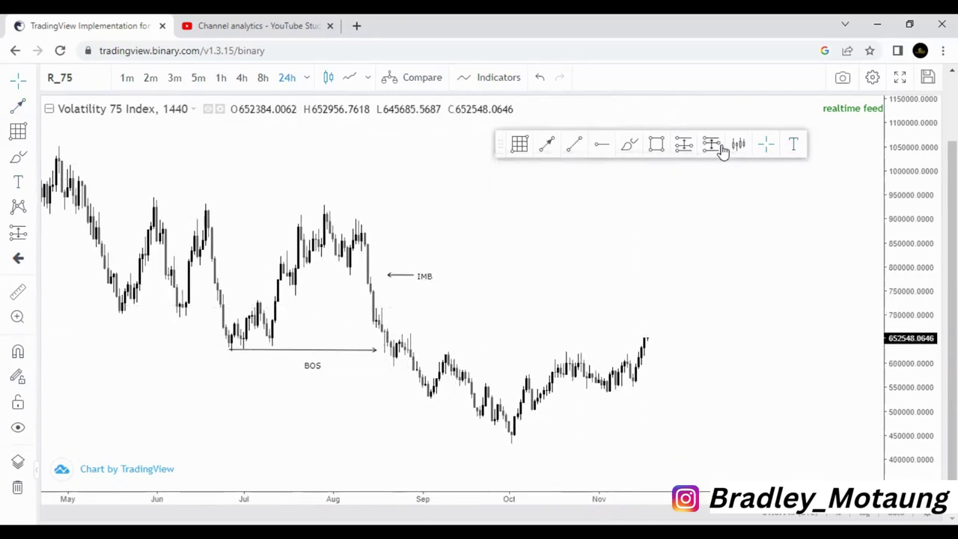
click(548, 144)
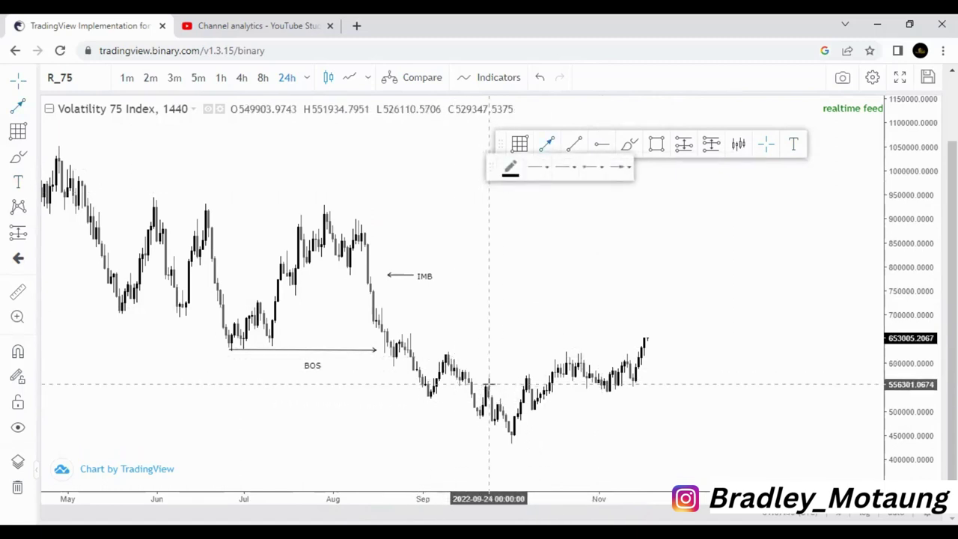
click(487, 384)
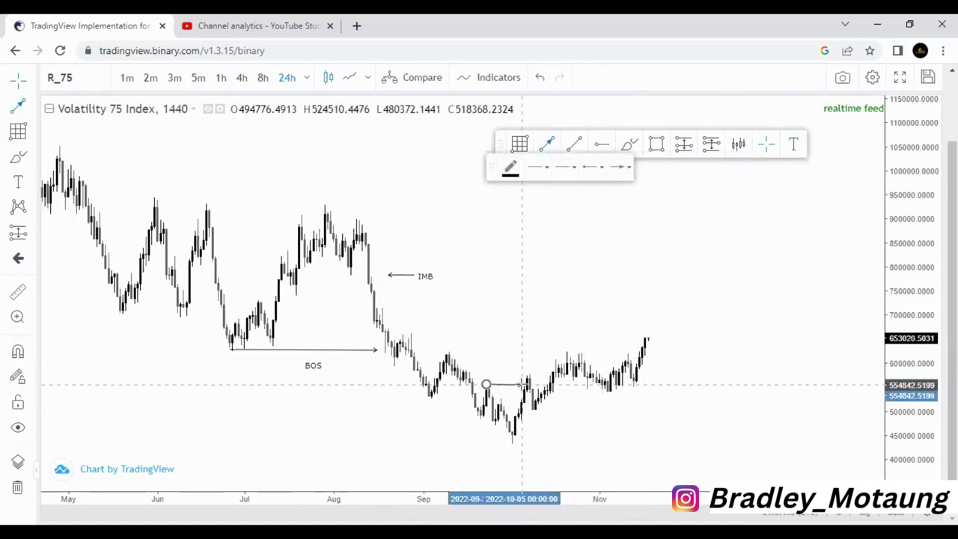
click(521, 384)
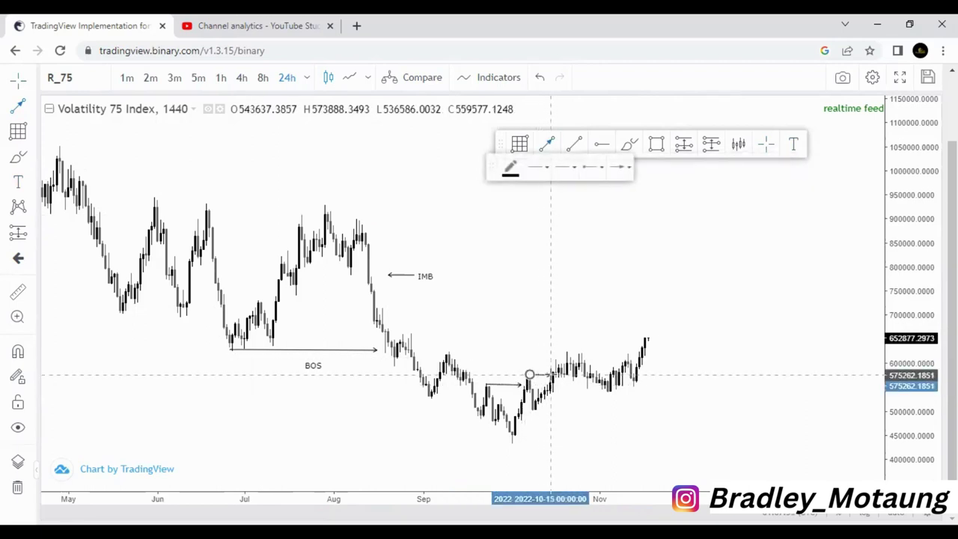
click(552, 374)
Draw a level arrow from the 2022-10-21 high to the upward break on 2022-11-14, at a price of about 622,000.
click(547, 144)
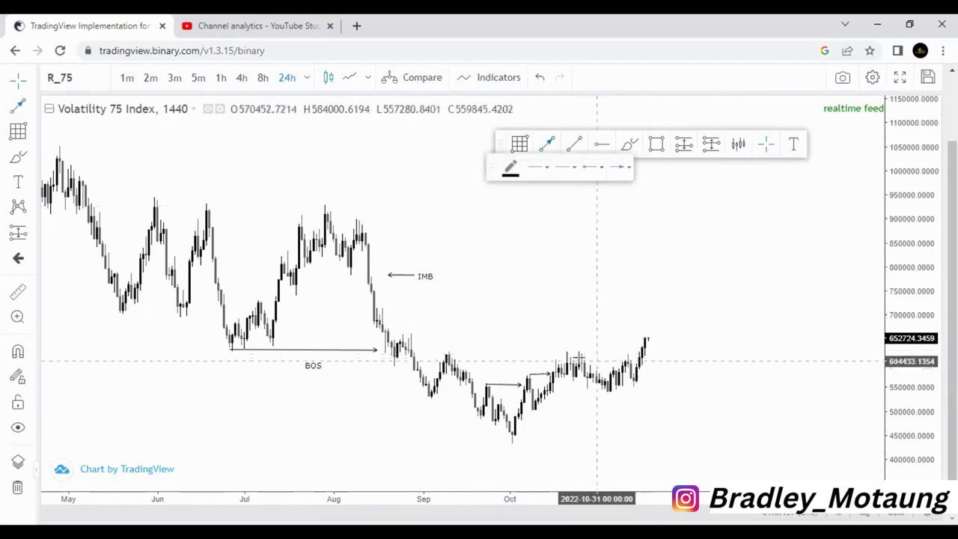
click(567, 354)
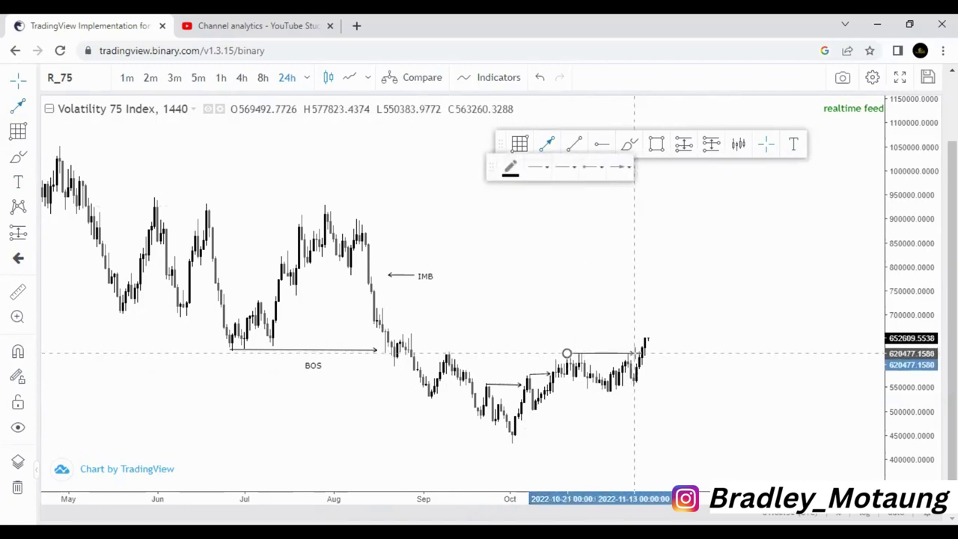
click(637, 352)
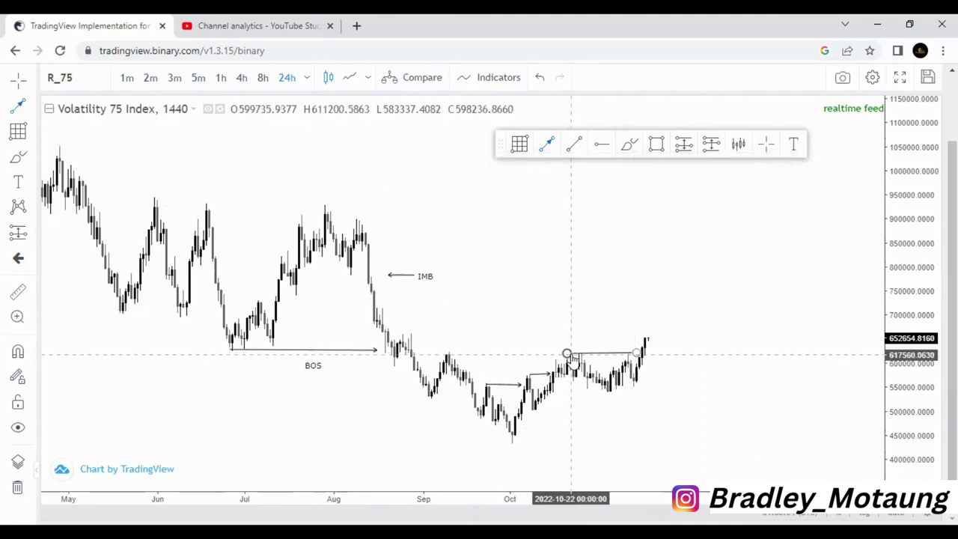
click(568, 353)
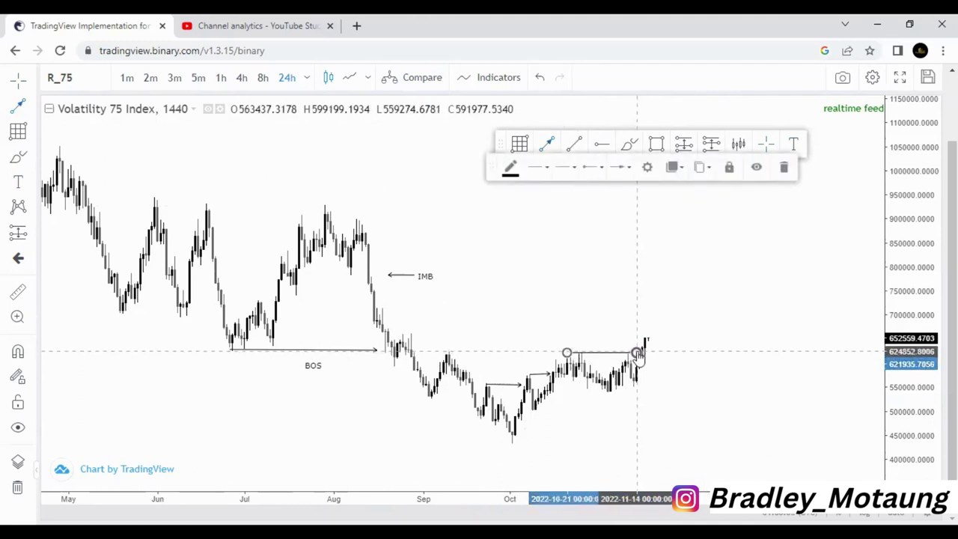
click(673, 403)
Mark a shaded zone with a midline from 2022-08-16 to 2022-11-23, between prices of about 711,000 and 674,500.
drag(925, 455, 902, 424)
drag(807, 414, 798, 393)
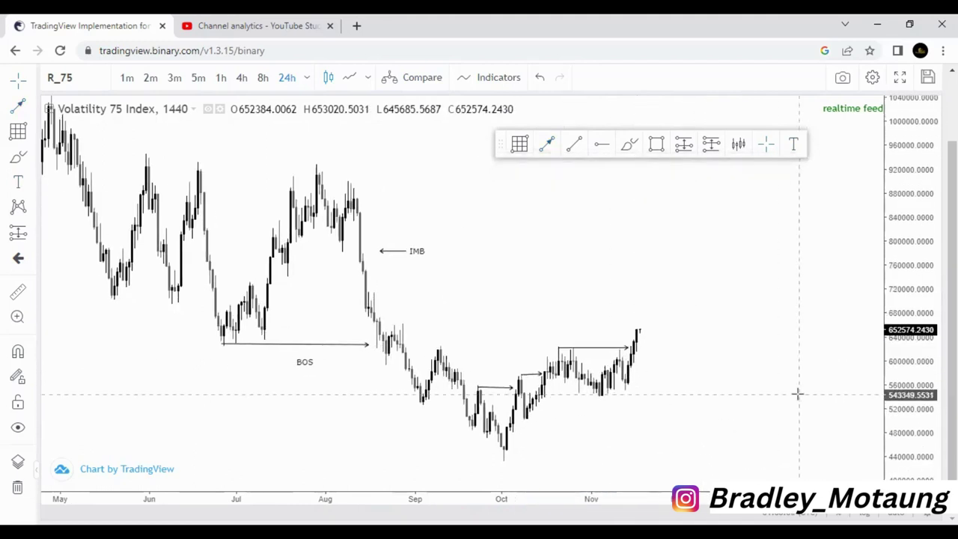
click(524, 145)
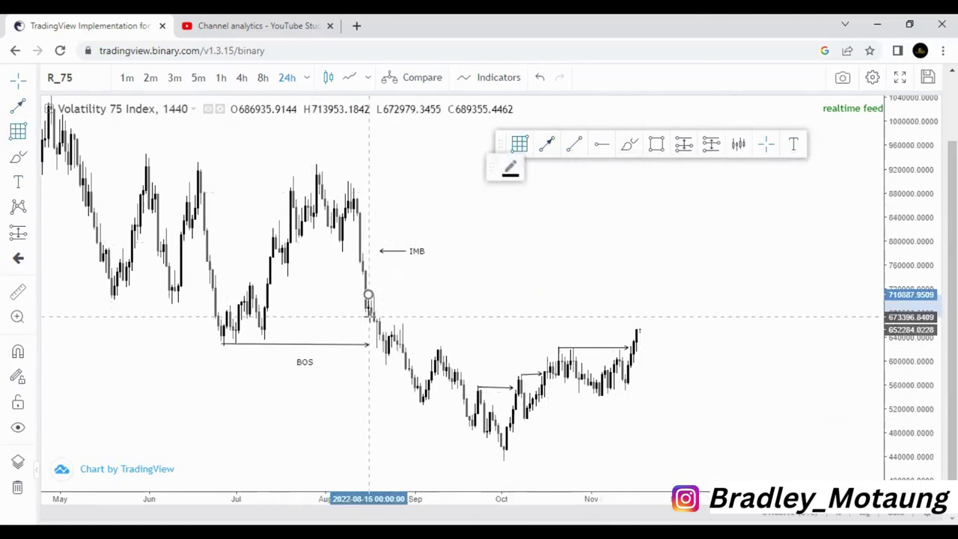
click(368, 318)
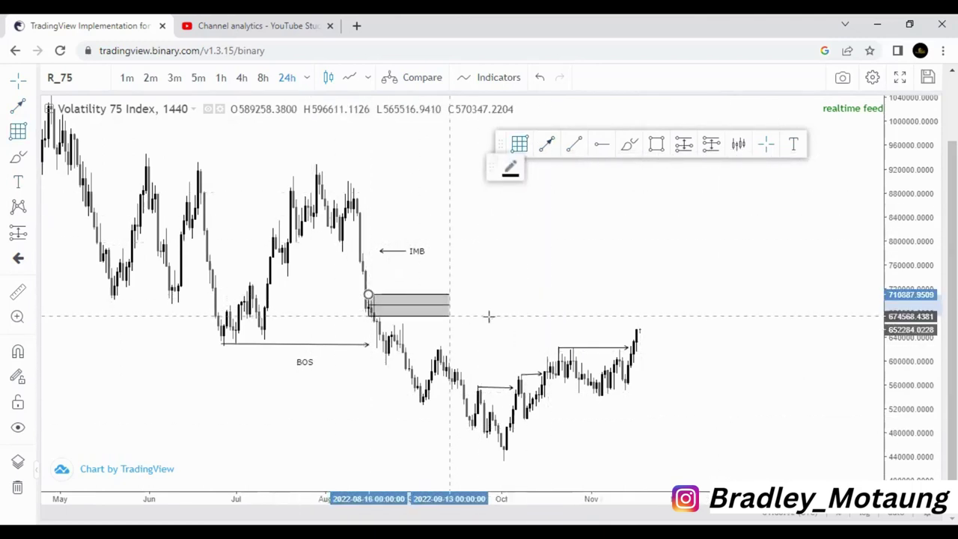
click(658, 317)
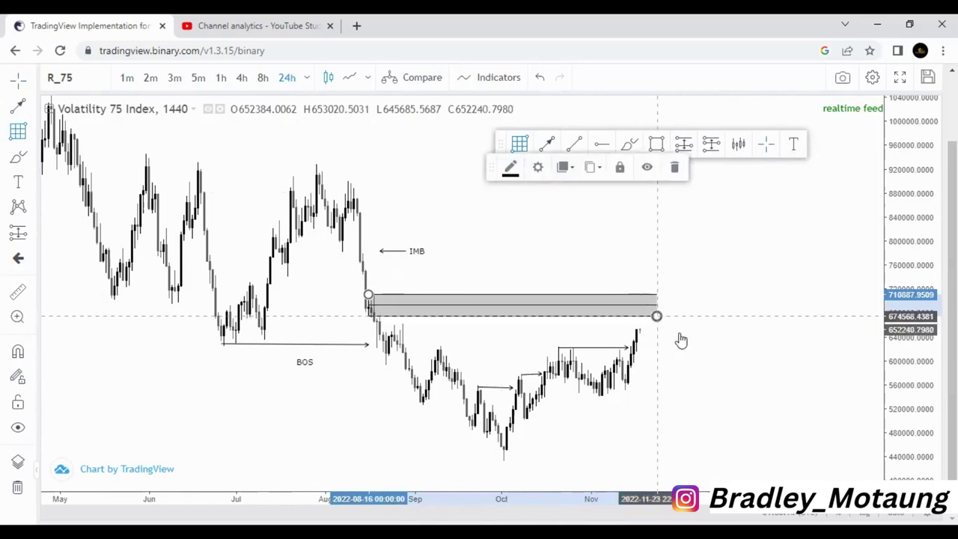
Mark a shaded zone with a midline at the October low, from 2022-10-01 to 2022-11-24, between about 455,000 and 433,000.
drag(718, 362, 697, 340)
drag(668, 392, 652, 365)
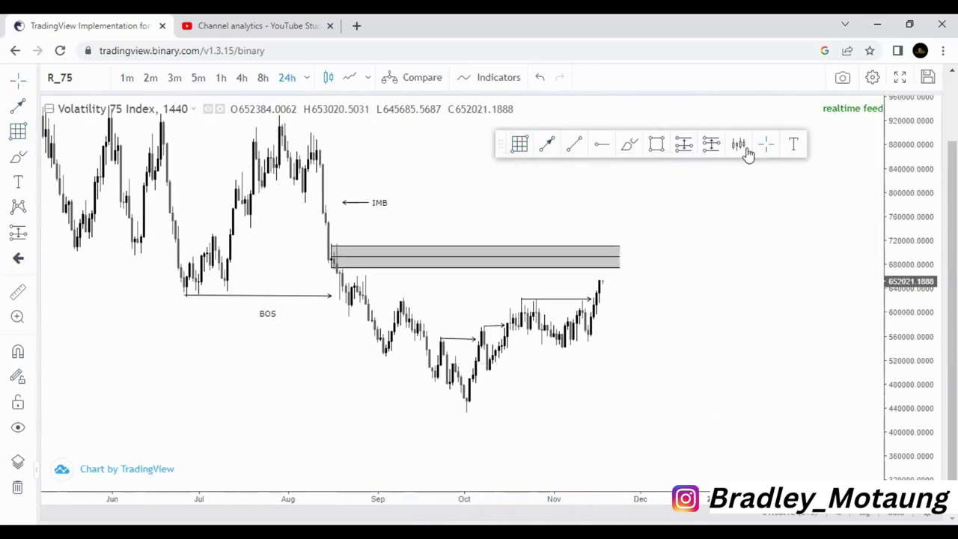
click(469, 399)
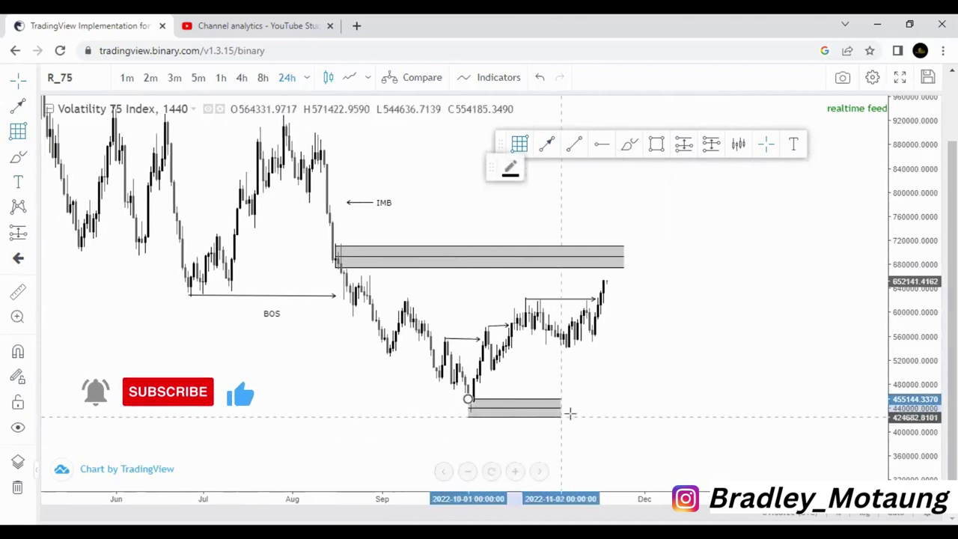
click(629, 412)
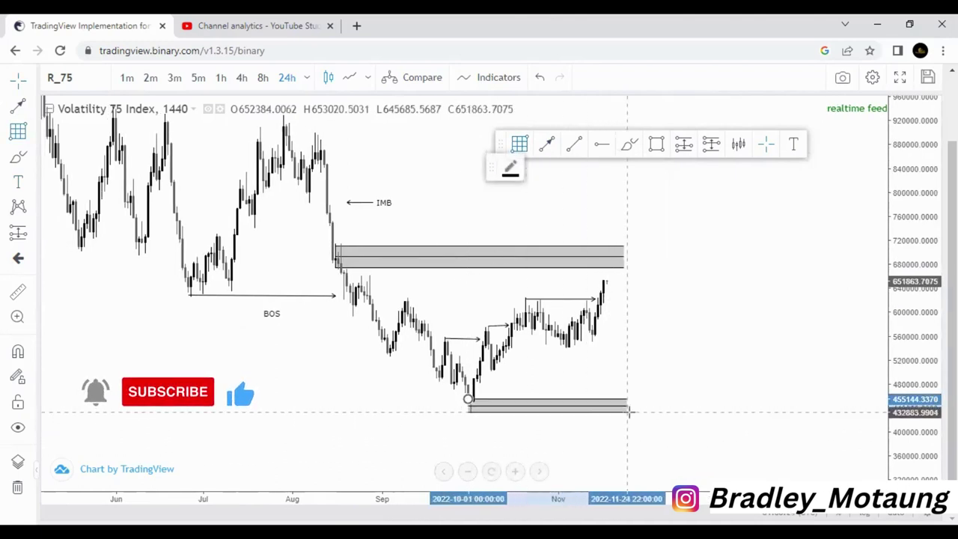
click(547, 143)
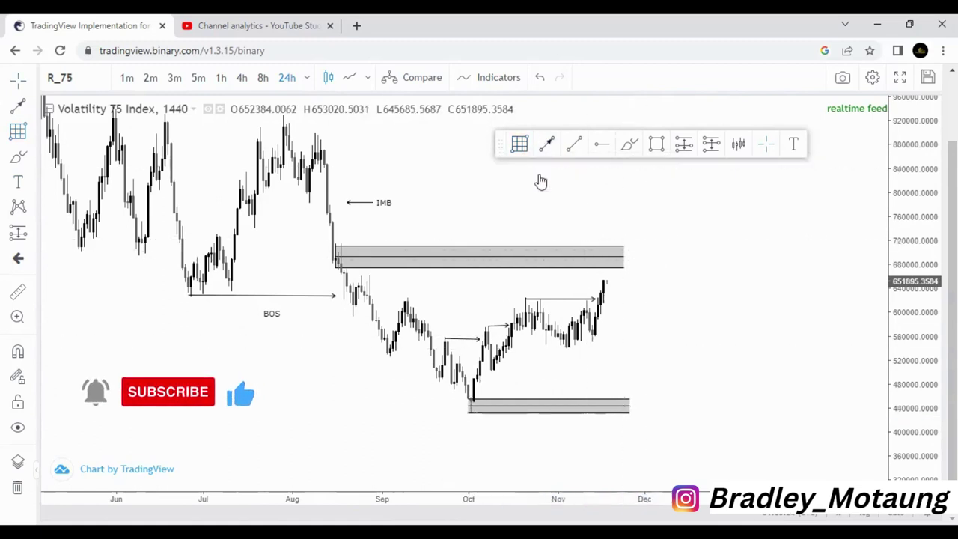
click(460, 355)
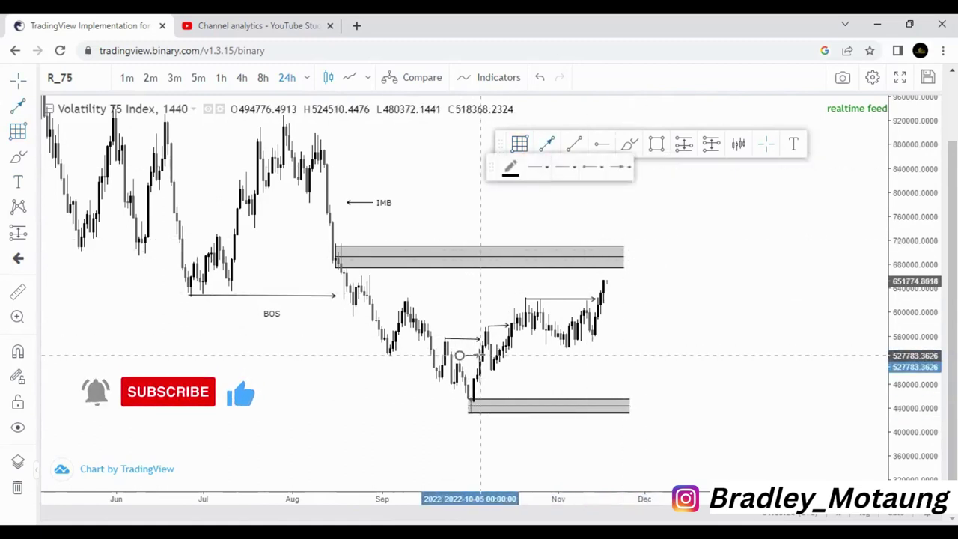
click(479, 355)
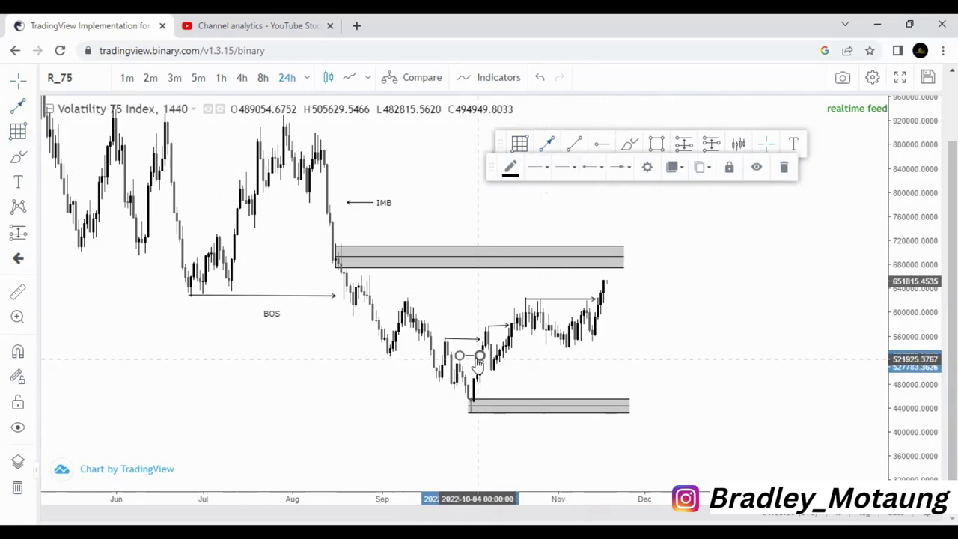
click(784, 167)
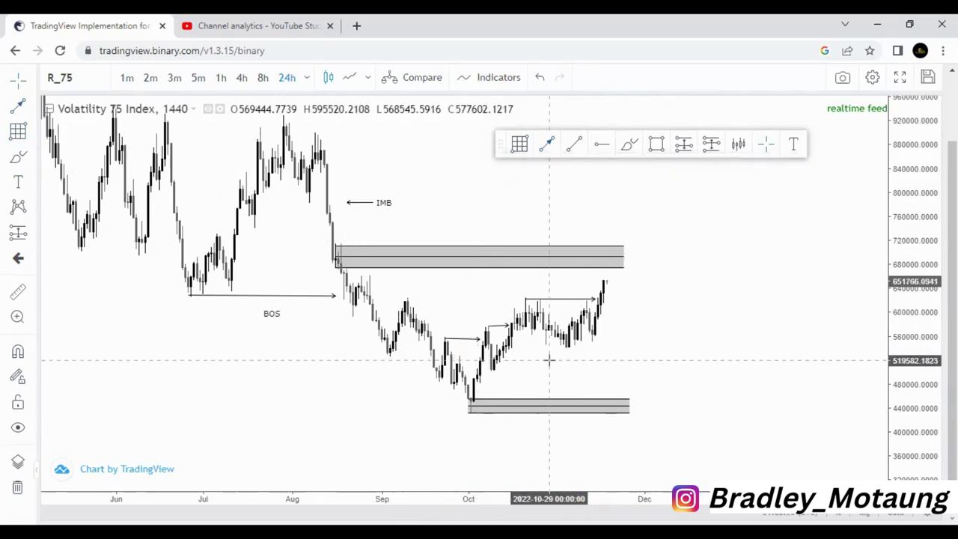
Mark a shaded zone with a midline at the early-August high above the IMB label, starting at about 880,000 and extending to early December.
scroll(464, 282, down, 2)
scroll(465, 283, up, 2)
drag(894, 215, 895, 292)
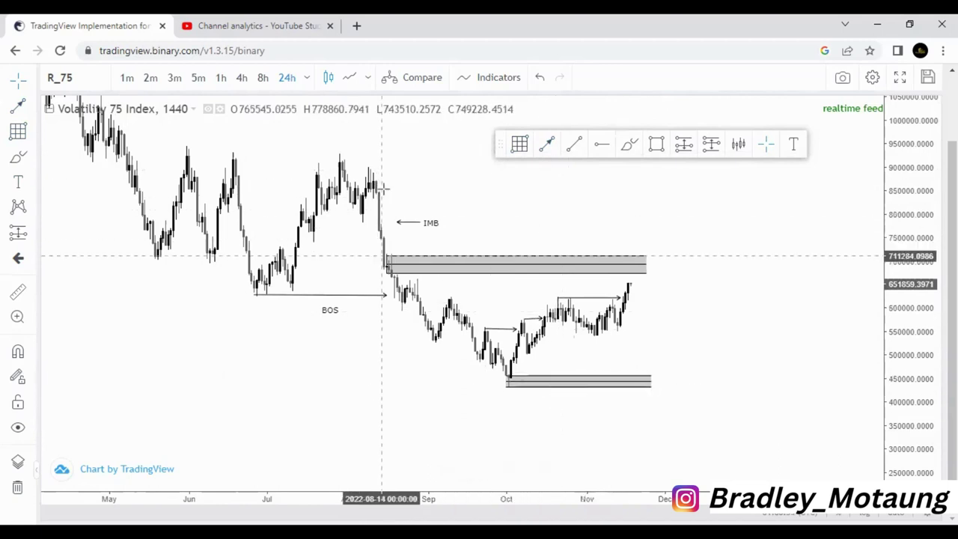
click(521, 144)
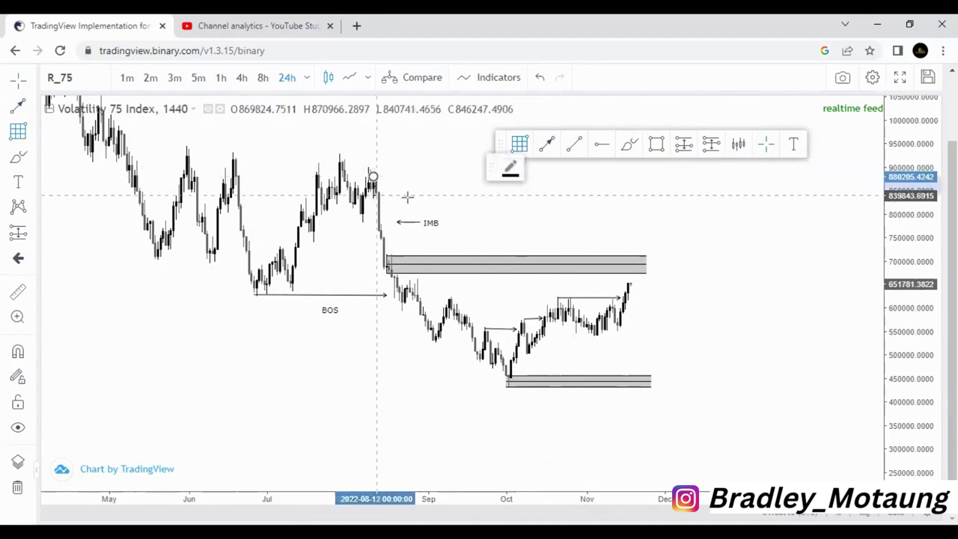
mouse_move(407, 197)
mouse_down()
mouse_move(552, 212)
mouse_move(679, 199)
mouse_up()
click(735, 257)
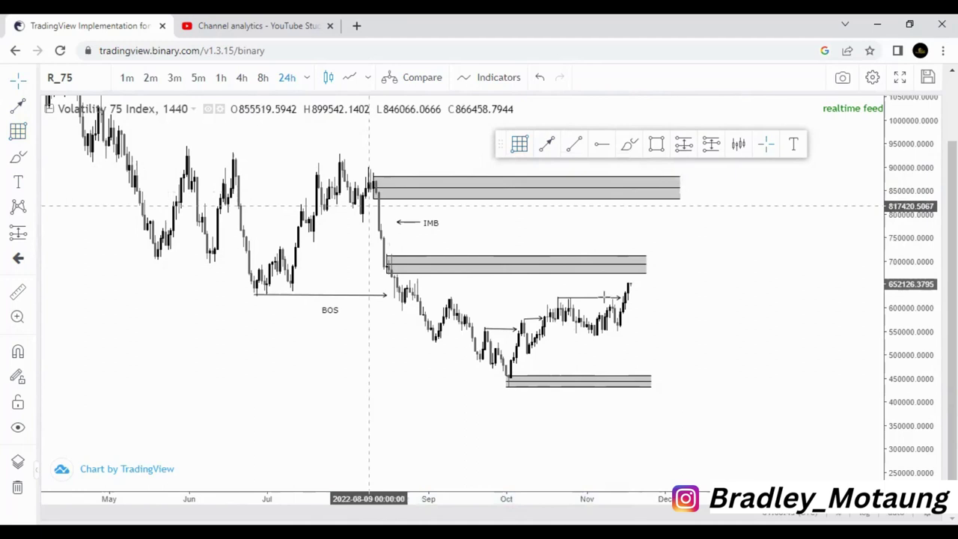
Sketch freehand price paths turning down from the upper and middle zones, circling both reaction points, and undo all the strokes.
click(626, 148)
mouse_move(627, 288)
mouse_down()
mouse_move(658, 201)
mouse_move(758, 429)
mouse_up()
drag(662, 191, 658, 193)
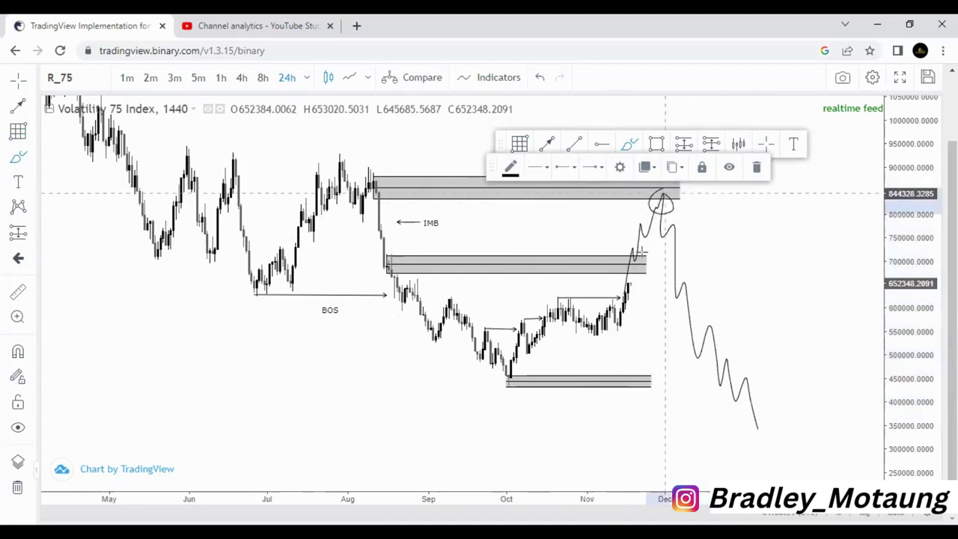
mouse_move(640, 256)
mouse_down()
mouse_move(636, 283)
mouse_move(645, 267)
mouse_move(649, 308)
mouse_up()
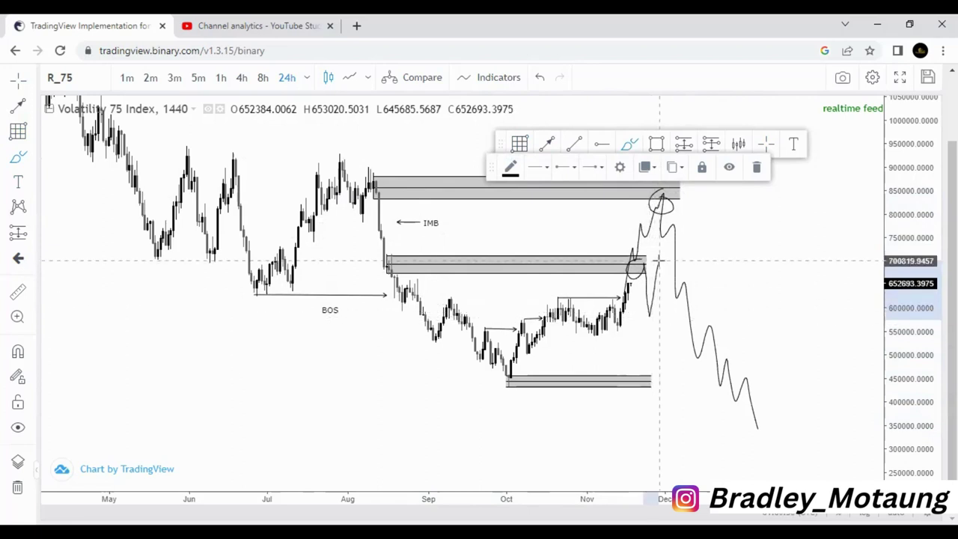
mouse_move(644, 263)
mouse_down()
mouse_move(664, 262)
mouse_move(672, 346)
mouse_move(695, 418)
mouse_up()
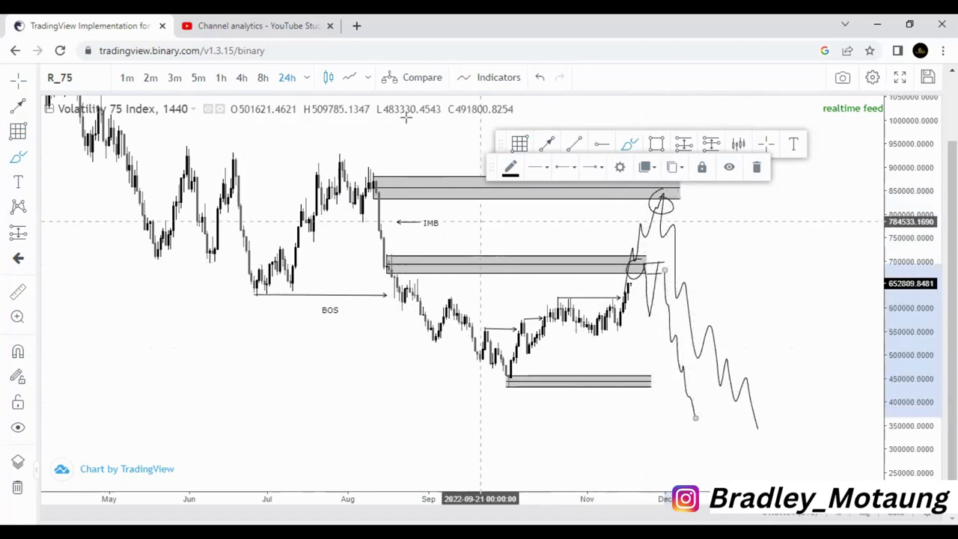
click(539, 78)
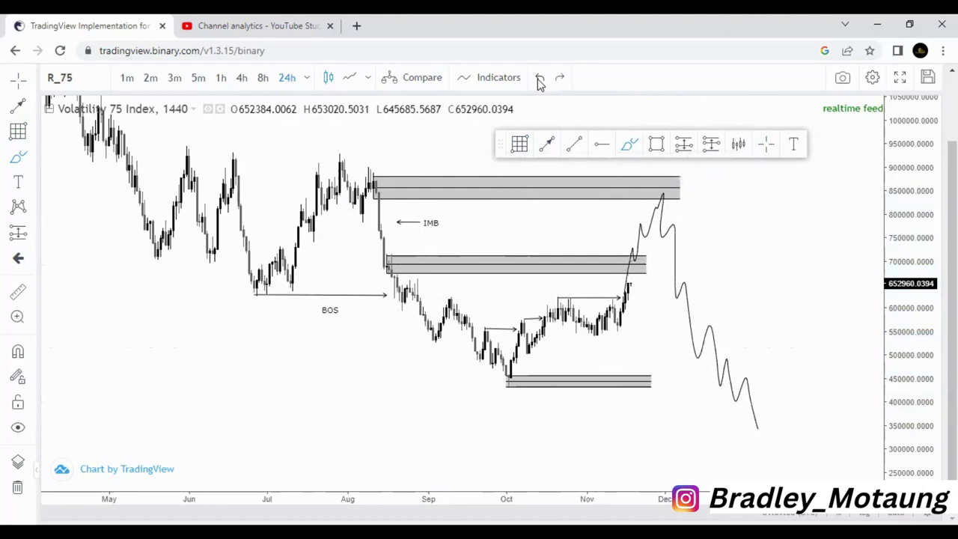
Display the browser page with the chart in full-screen view.
click(943, 51)
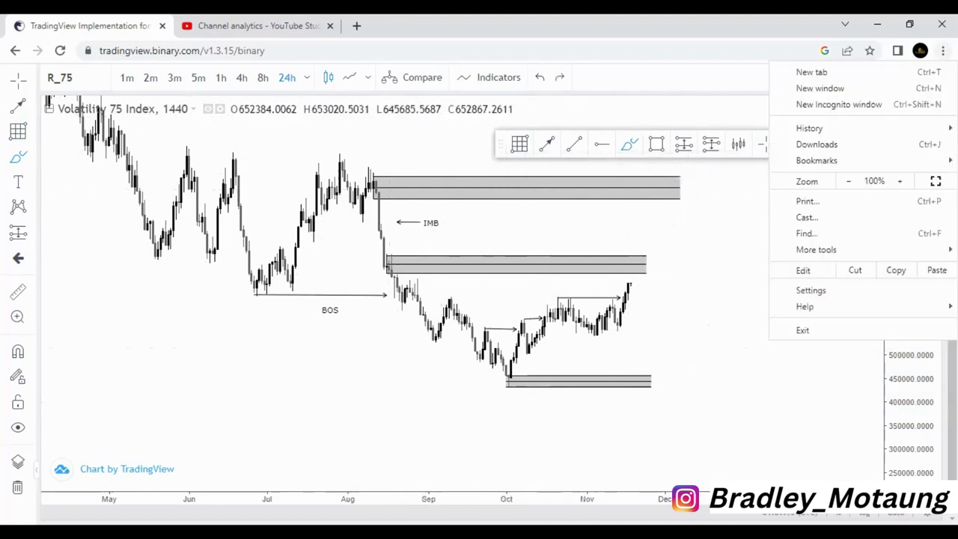
key(F11)
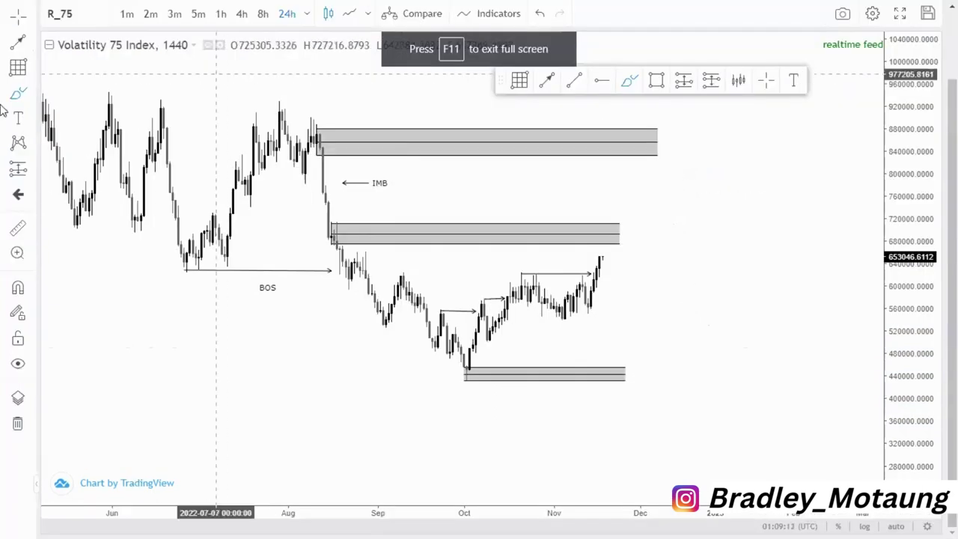
drag(902, 215, 894, 248)
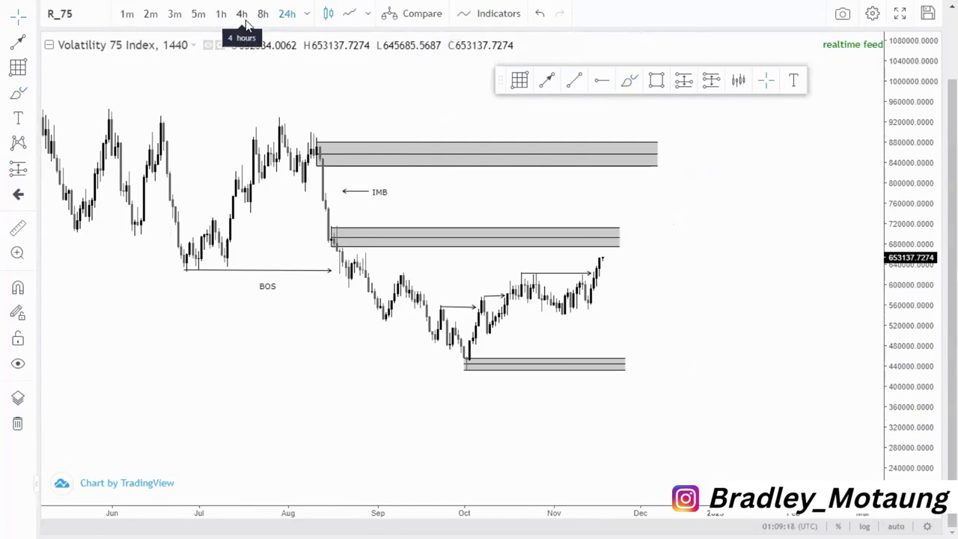
Draw horizontal arrows from the 2022-07-18 low to 2022-08-12 at about 744,500, and from the 2022-08-07 low to the drop at about 784,500.
click(546, 80)
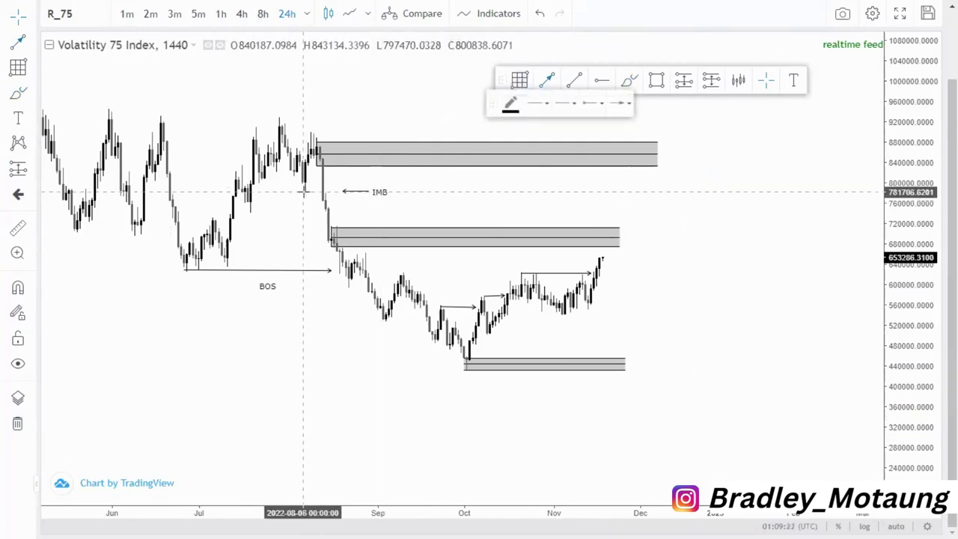
click(248, 211)
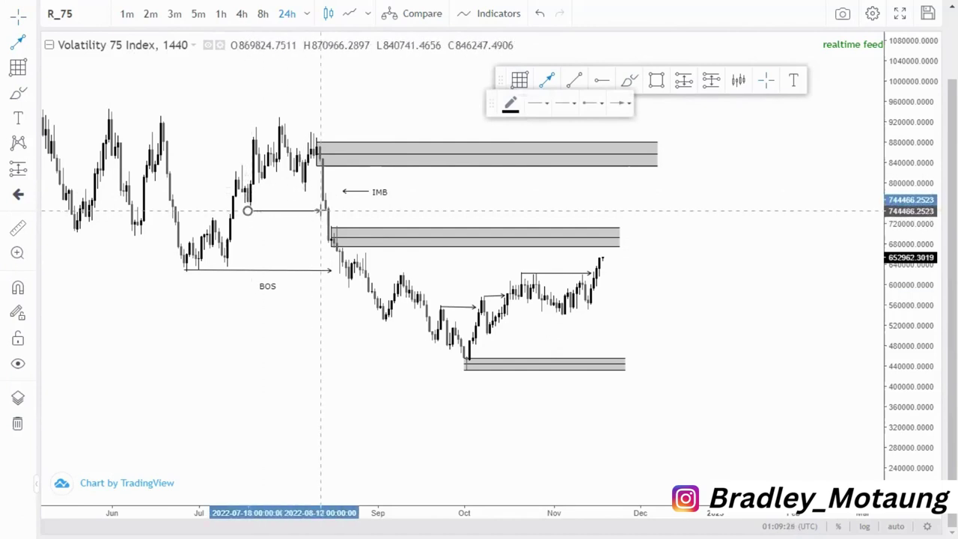
click(321, 211)
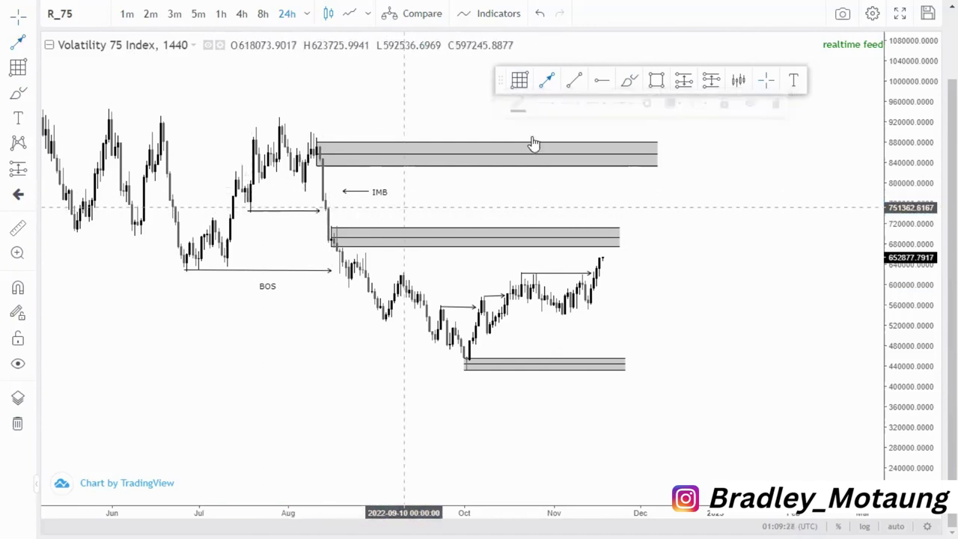
click(544, 82)
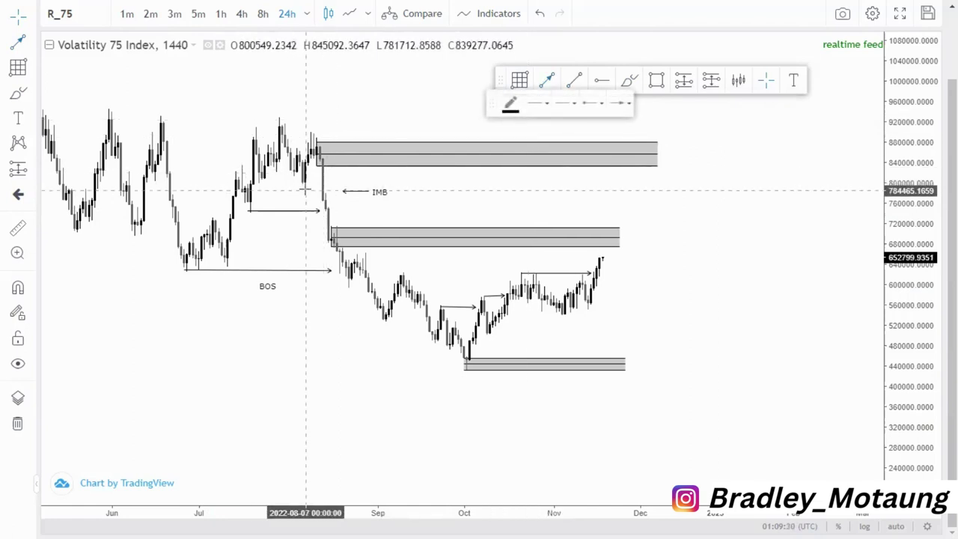
click(317, 189)
click(454, 187)
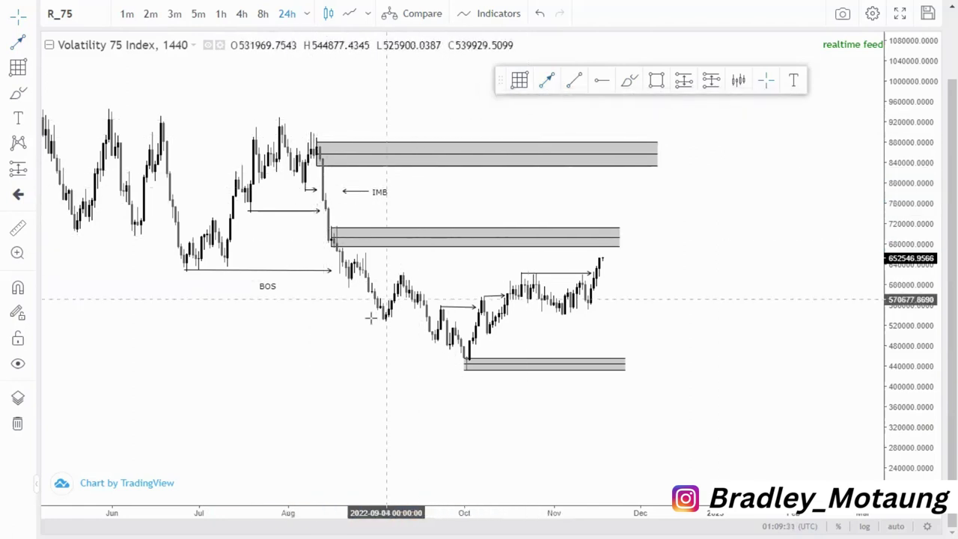
Reposition the end of the late-September break arrow to 2022-10-04 at about 556,900.
click(474, 312)
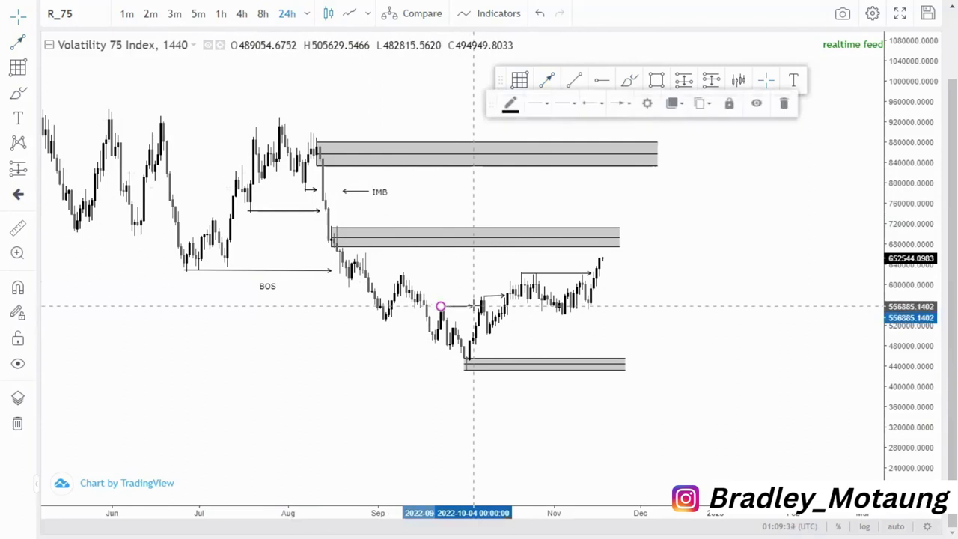
click(574, 297)
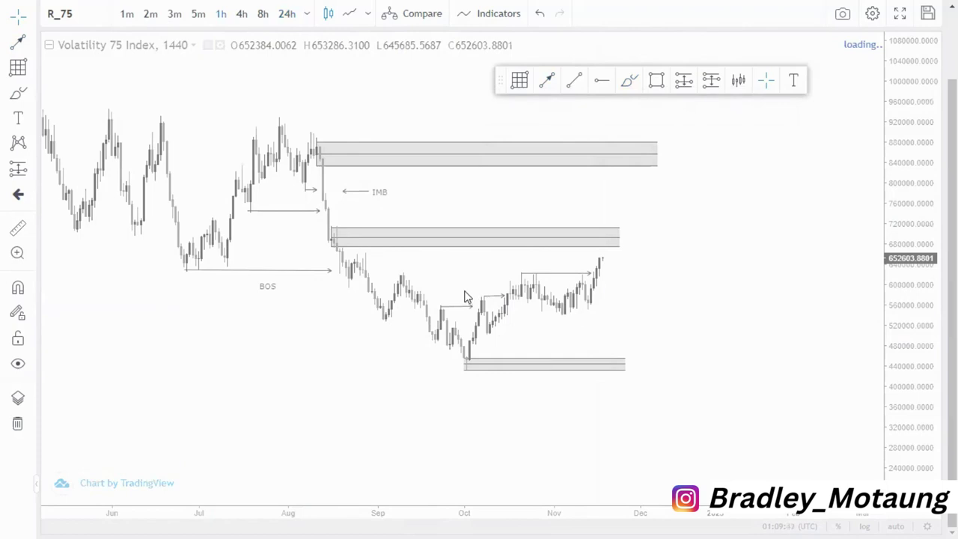
Display the chart on the 1-hour timeframe, focused on the candles at the start of the mid-August supply zone.
scroll(494, 360, down, 5)
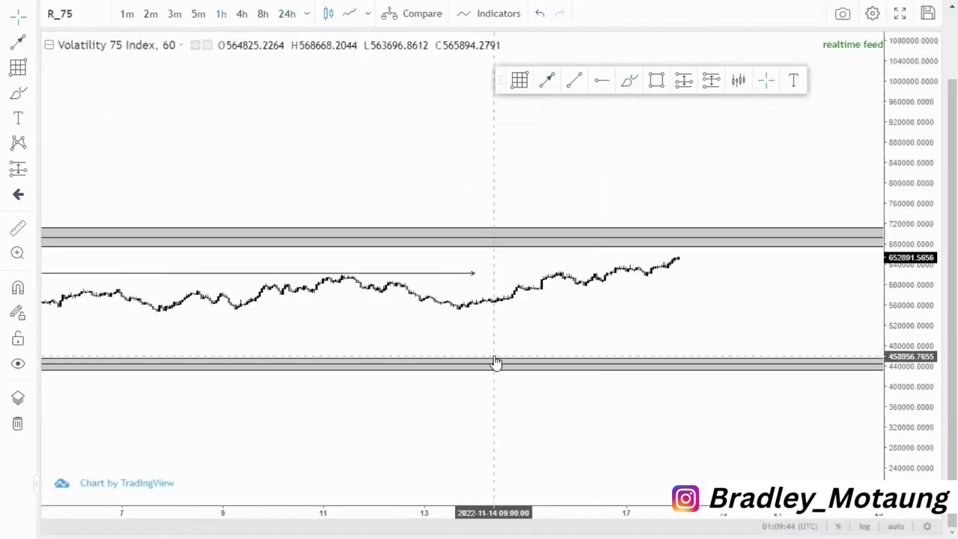
scroll(494, 352, down, 2)
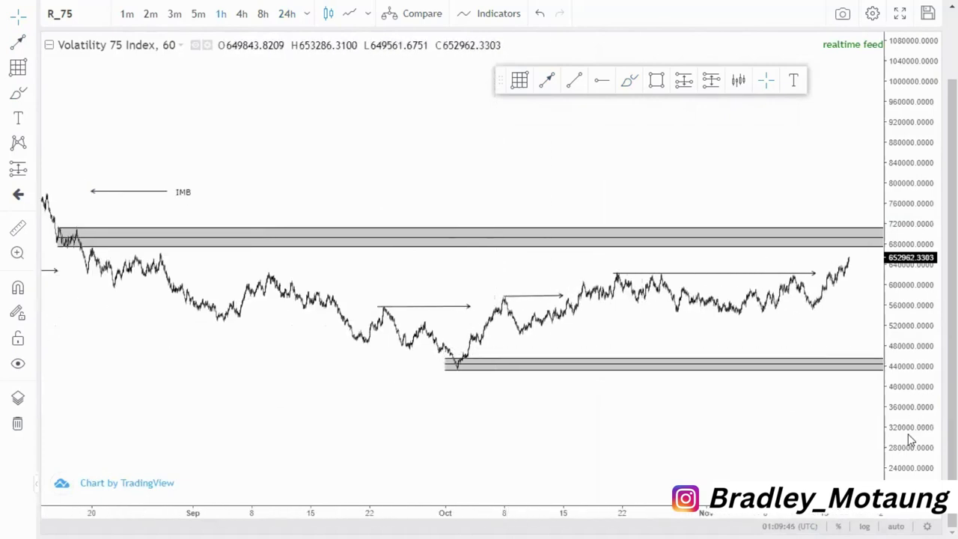
drag(908, 435, 866, 280)
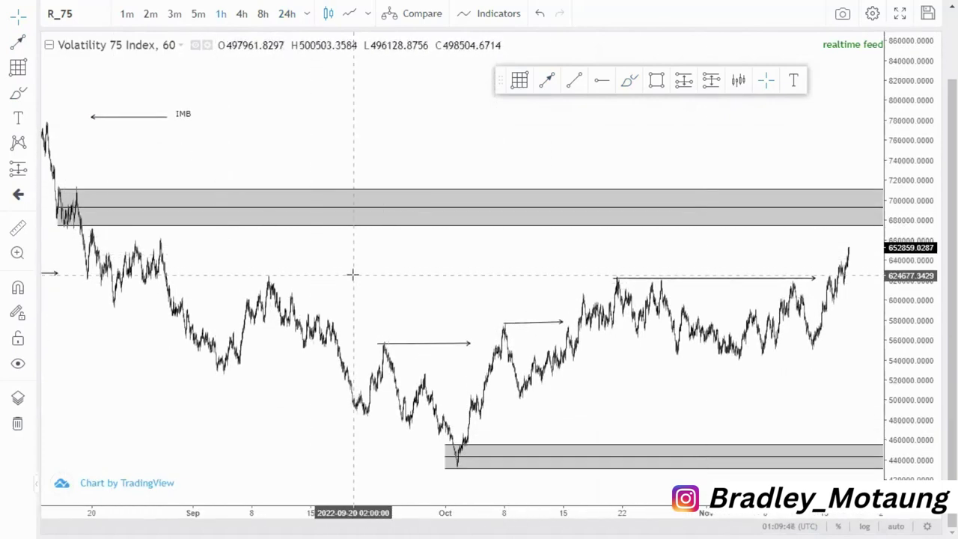
drag(187, 254, 539, 289)
scroll(684, 367, up, 3)
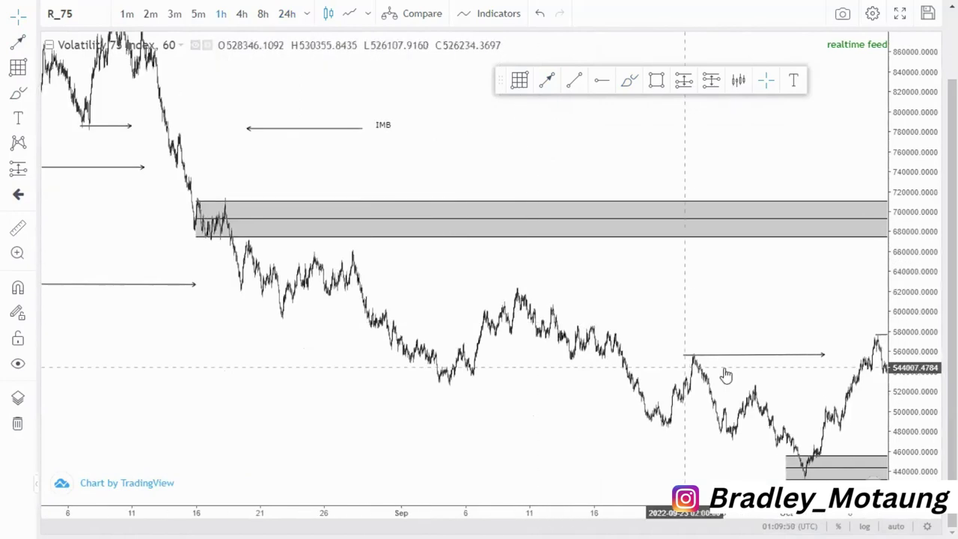
drag(913, 421, 883, 295)
scroll(135, 252, up, 3)
drag(129, 249, 667, 294)
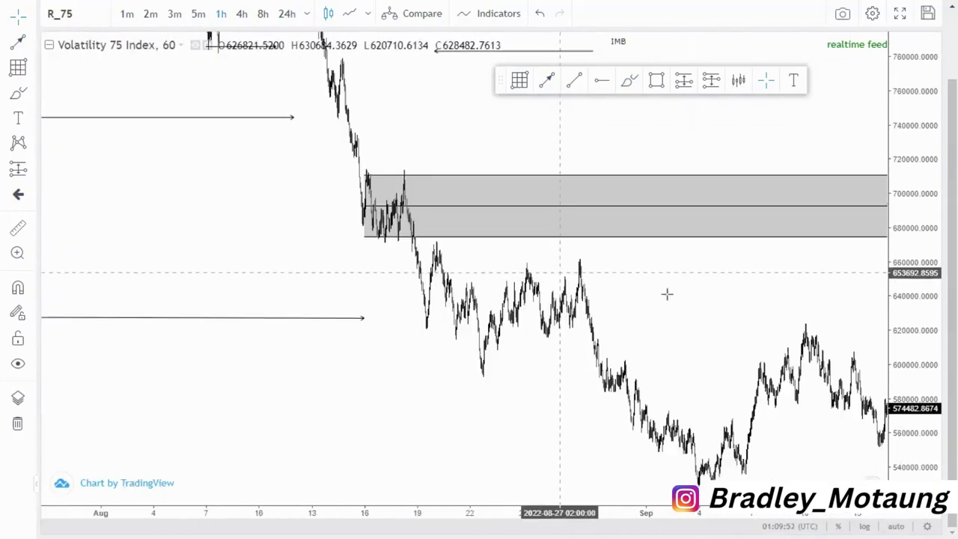
scroll(551, 357, up, 2)
drag(898, 449, 577, 314)
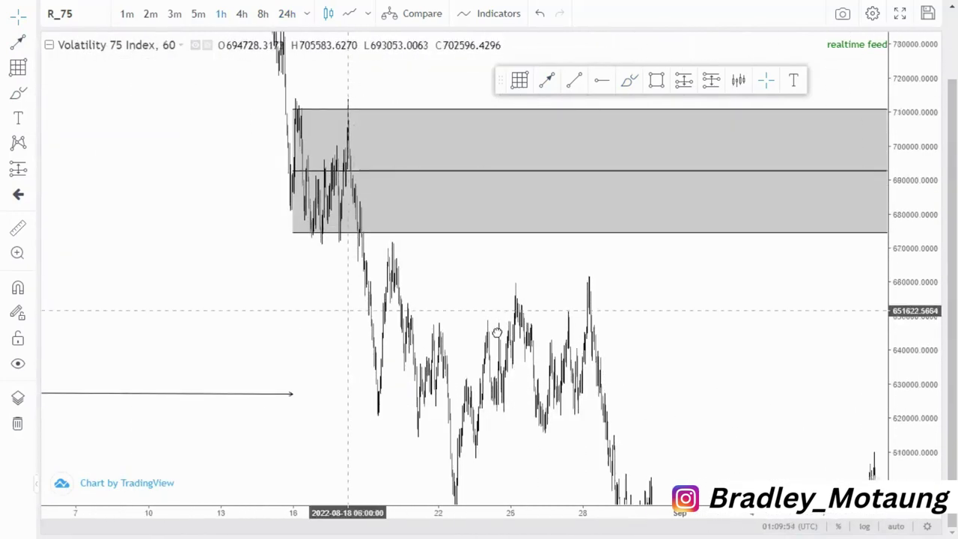
drag(497, 332, 560, 341)
scroll(513, 391, up, 7)
drag(172, 323, 342, 338)
scroll(258, 345, up, 1)
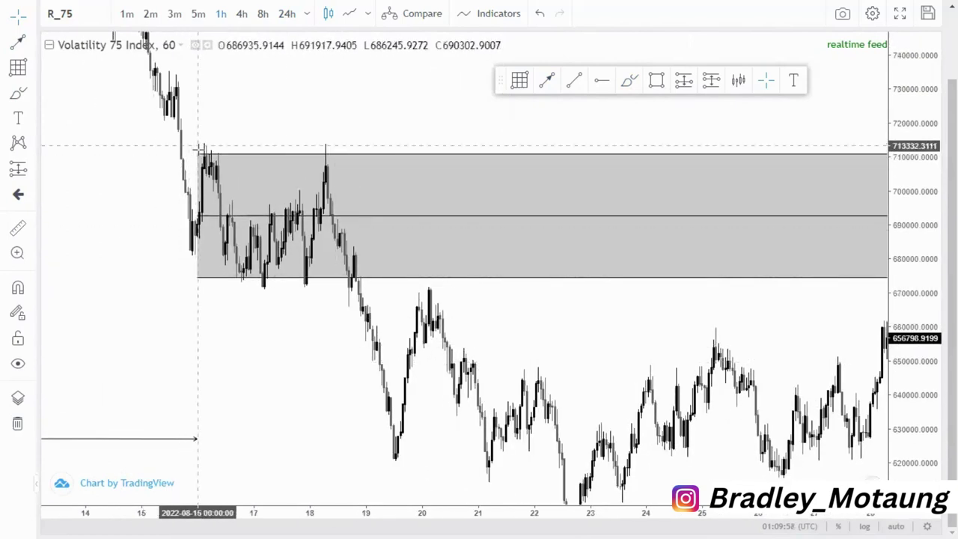
Refine the mid-August supply zone to start at the 2022-08-18 high, spanning about 713,000 down to about 702,000.
drag(196, 155, 310, 195)
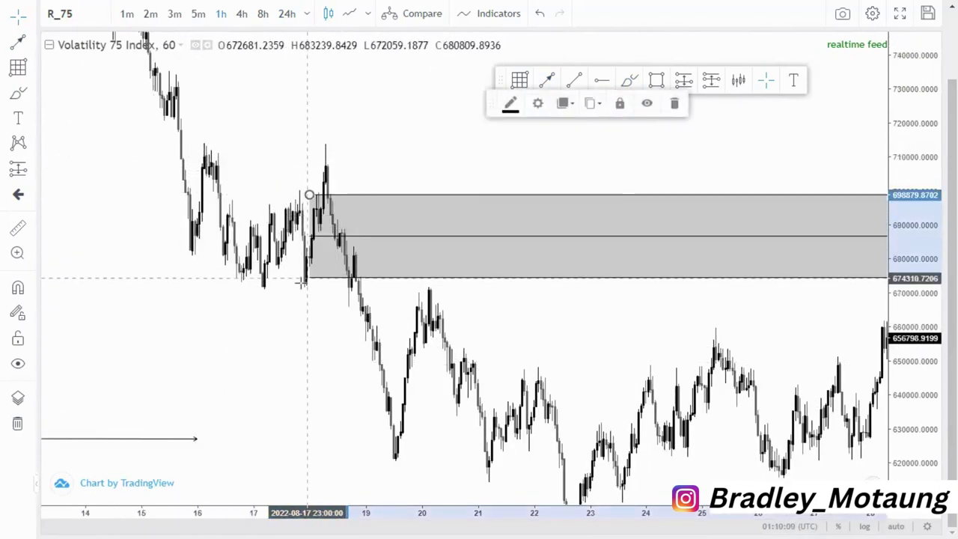
drag(335, 227, 341, 199)
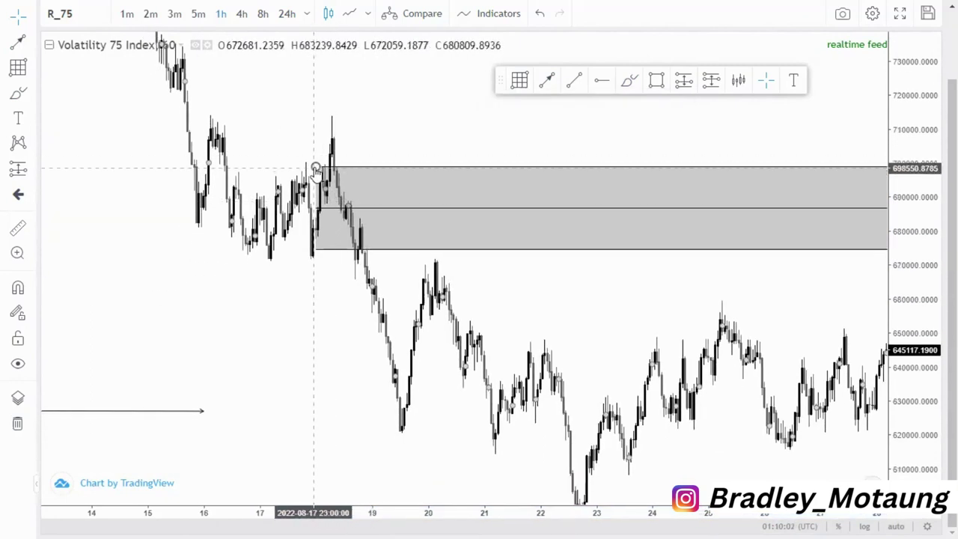
drag(316, 169, 330, 116)
drag(420, 208, 122, 218)
scroll(457, 327, down, 6)
drag(581, 300, 405, 306)
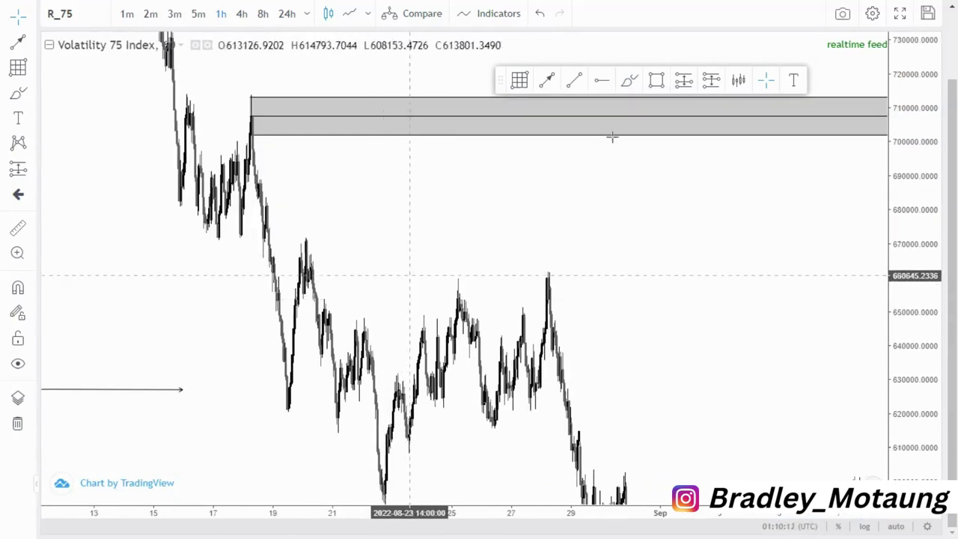
Draw a horizontal arrow from the 2022-08-17 low to the following downward break at about 671,200.
click(548, 81)
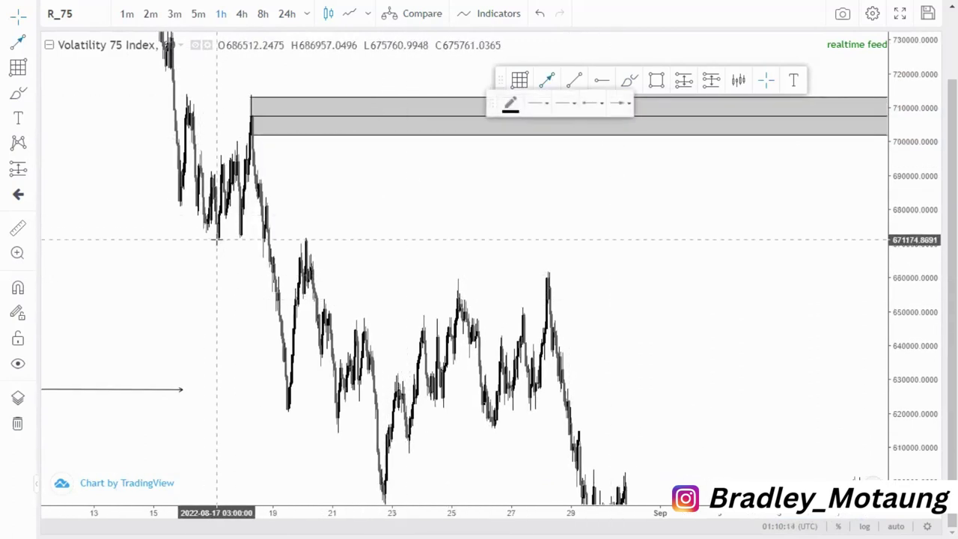
click(260, 239)
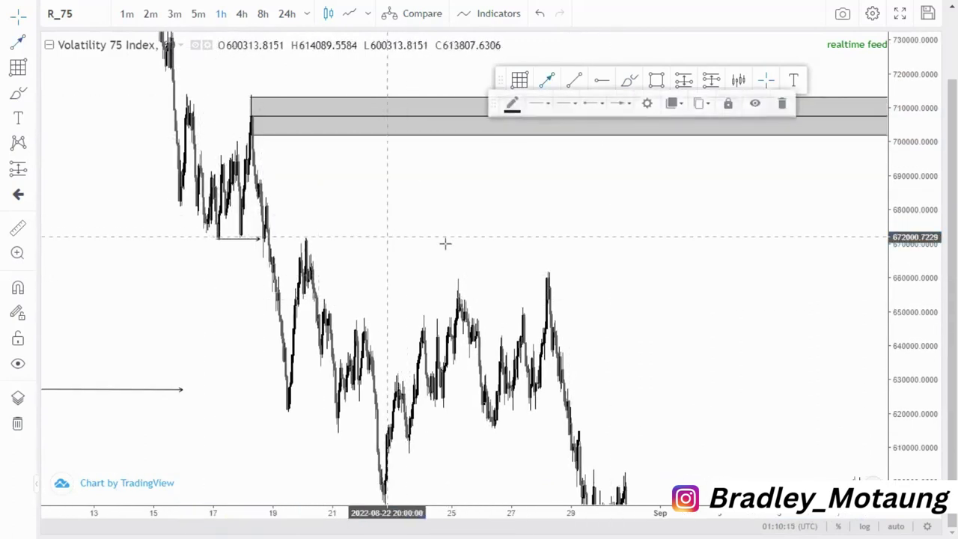
Examine the 1-hour price action and marked structure from the refined August zone through to the latest November candles.
drag(478, 243, 313, 247)
scroll(476, 342, down, 5)
drag(640, 301, 426, 235)
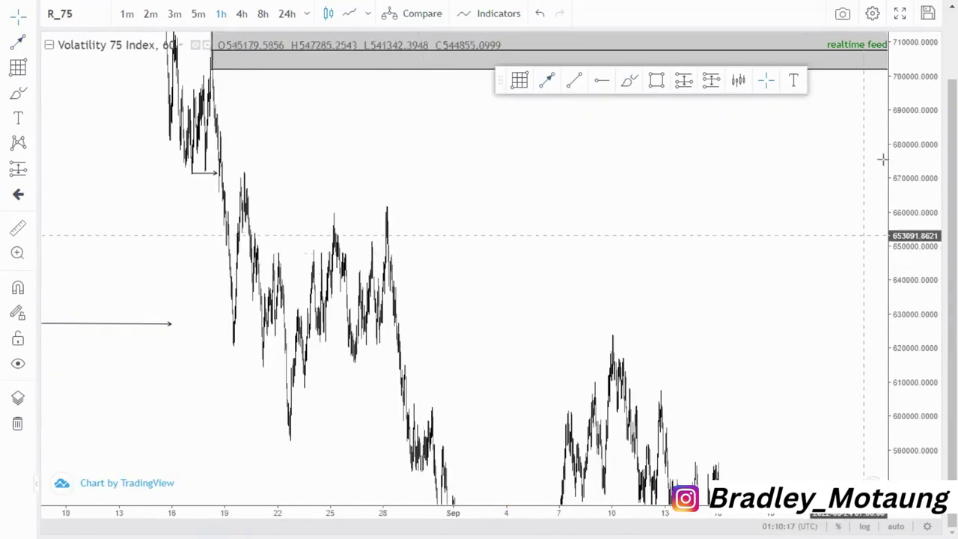
drag(891, 158, 894, 406)
drag(672, 277, 460, 278)
scroll(465, 271, down, 6)
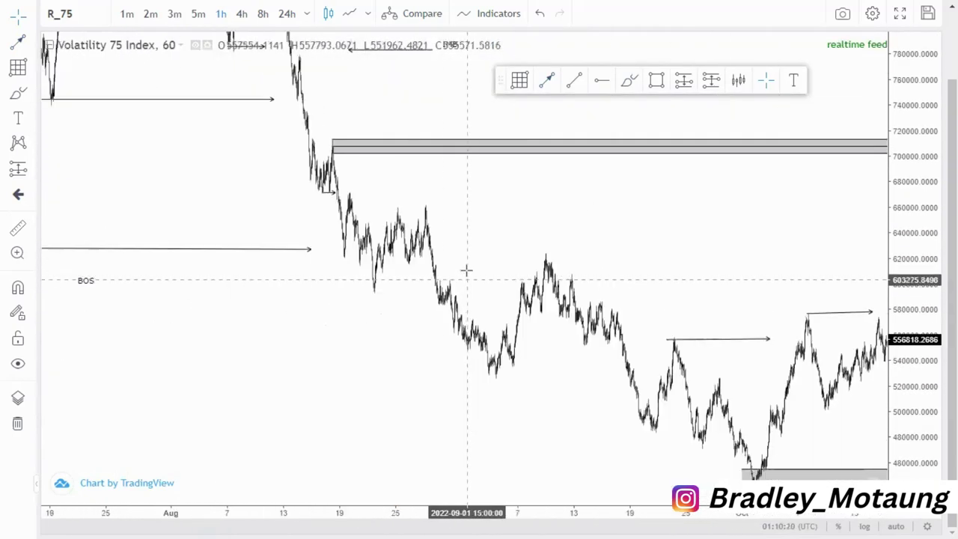
drag(904, 182, 896, 383)
drag(577, 226, 423, 307)
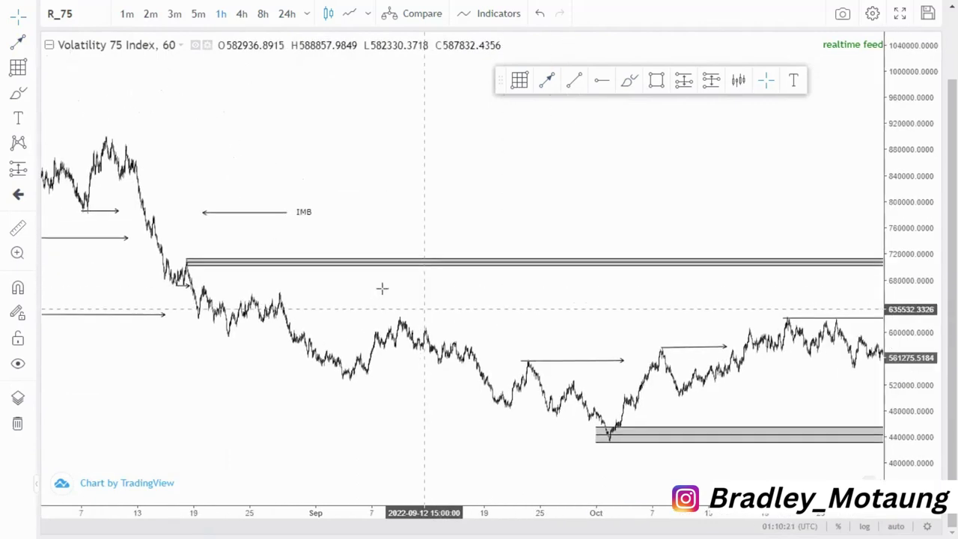
drag(612, 314, 208, 244)
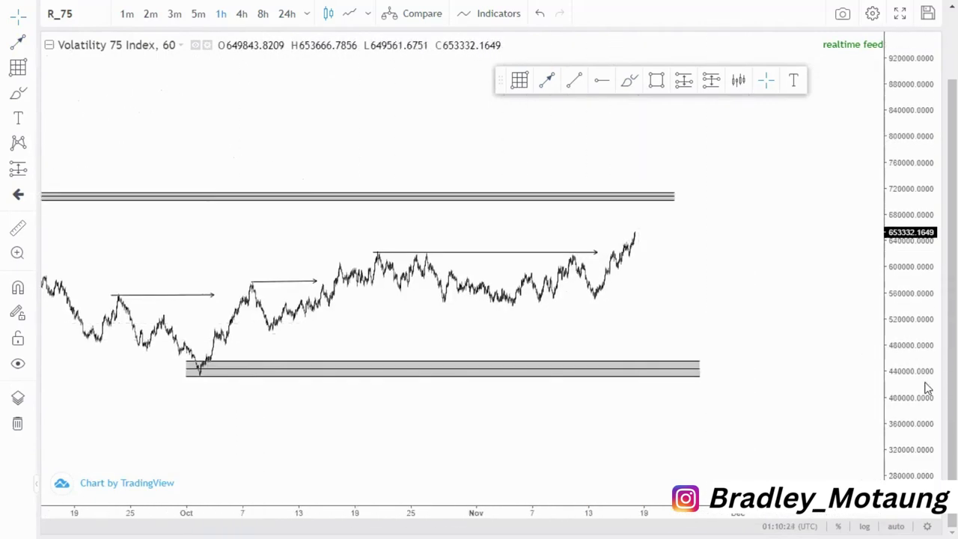
Adjust the October-November break arrow to run from the 2022-10-21 high to 2022-11-15, level at about 623,000.
drag(926, 388, 894, 161)
scroll(554, 322, up, 2)
drag(560, 333, 665, 336)
scroll(592, 342, up, 1)
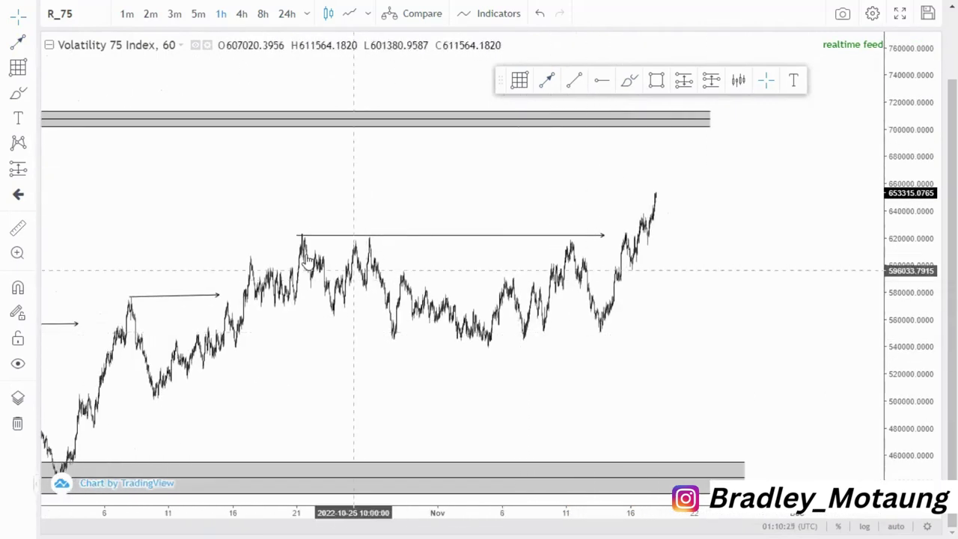
click(319, 234)
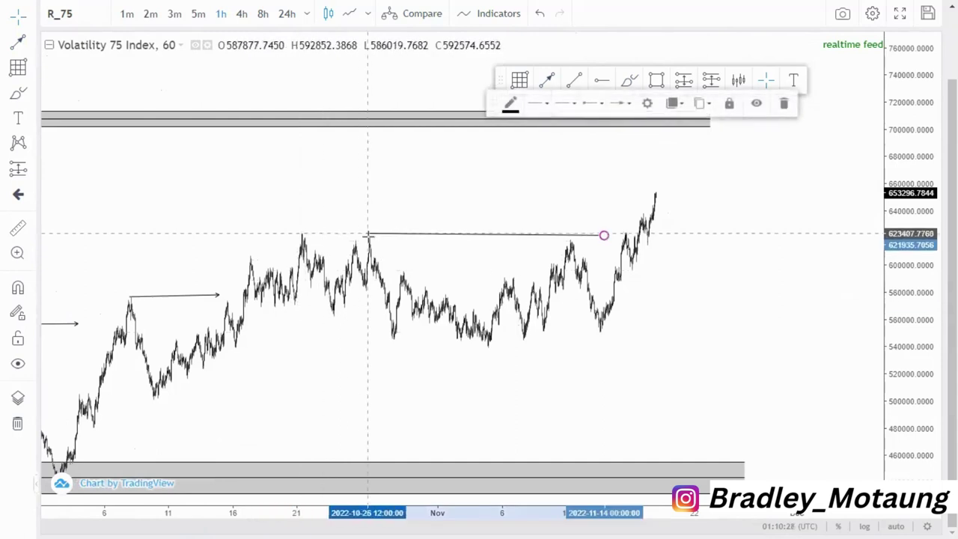
drag(369, 238, 300, 233)
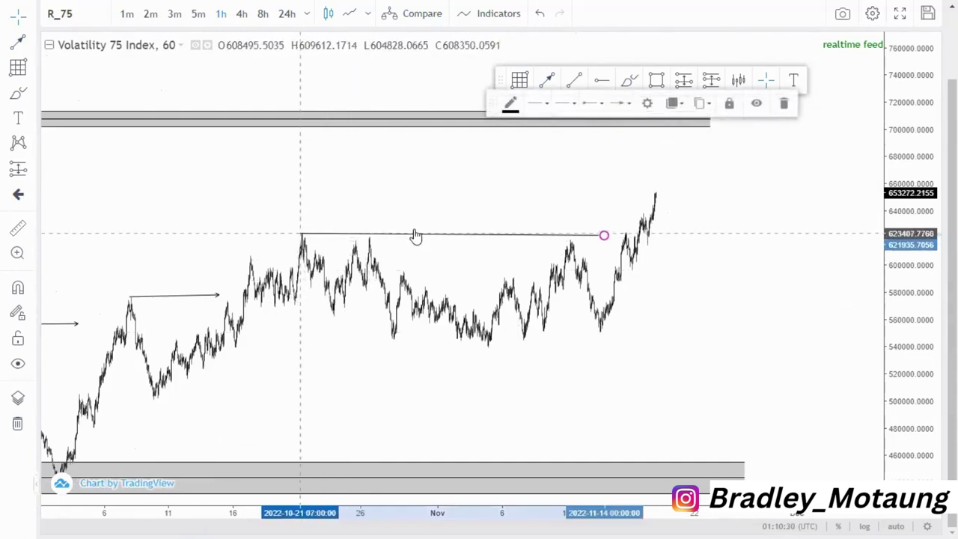
drag(604, 237, 621, 231)
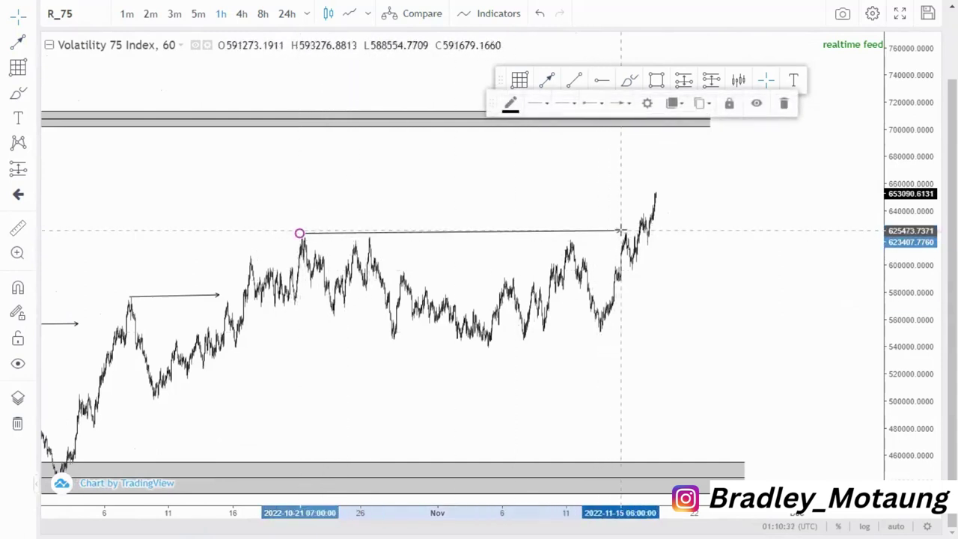
click(818, 331)
drag(922, 377, 889, 280)
scroll(504, 336, up, 2)
drag(505, 336, 690, 362)
scroll(691, 231, up, 3)
click(690, 227)
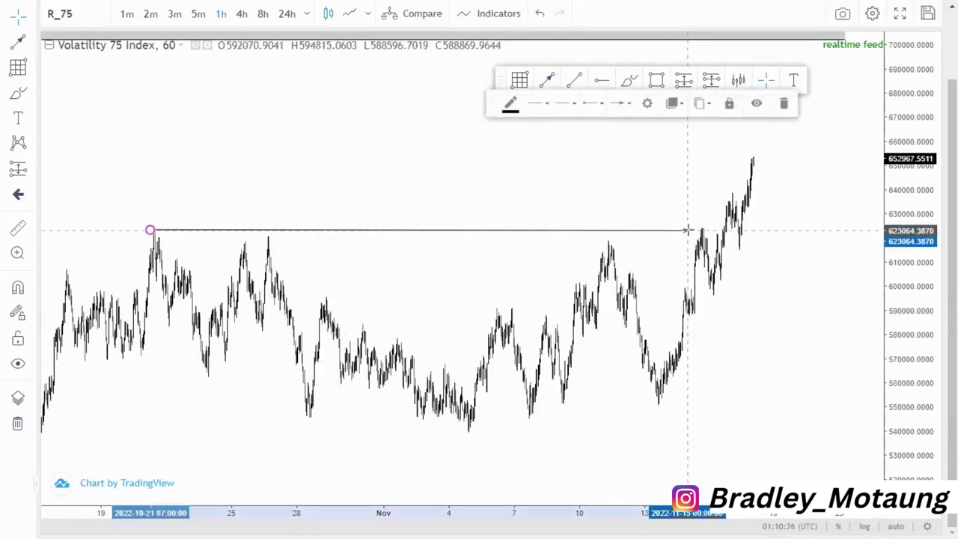
click(802, 372)
Draw a short arrow from the 2022-11-14 high to the upward break on 2022-11-15 at about 599,500.
scroll(802, 378, up, 3)
drag(895, 412, 891, 303)
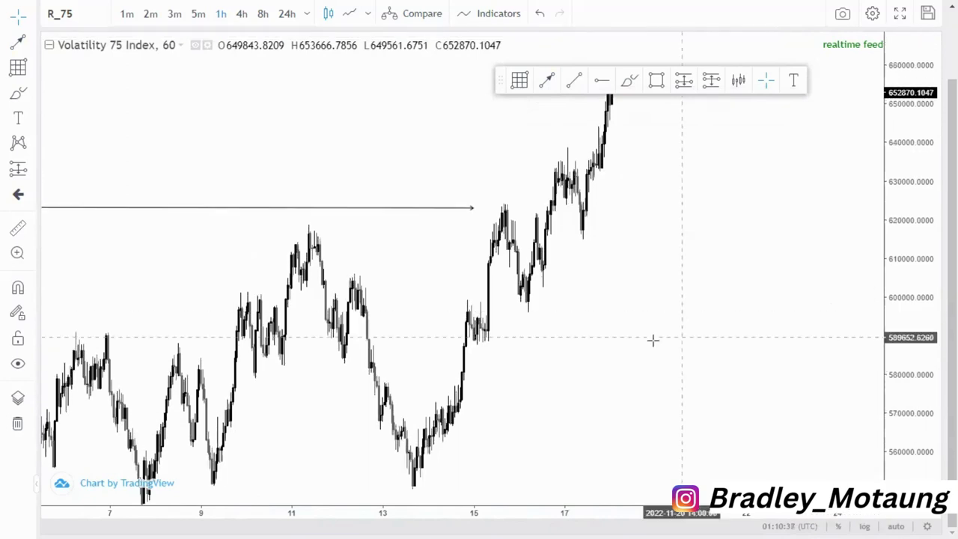
drag(659, 361, 719, 379)
scroll(719, 379, up, 2)
drag(635, 370, 637, 357)
scroll(633, 365, up, 1)
drag(540, 369, 539, 376)
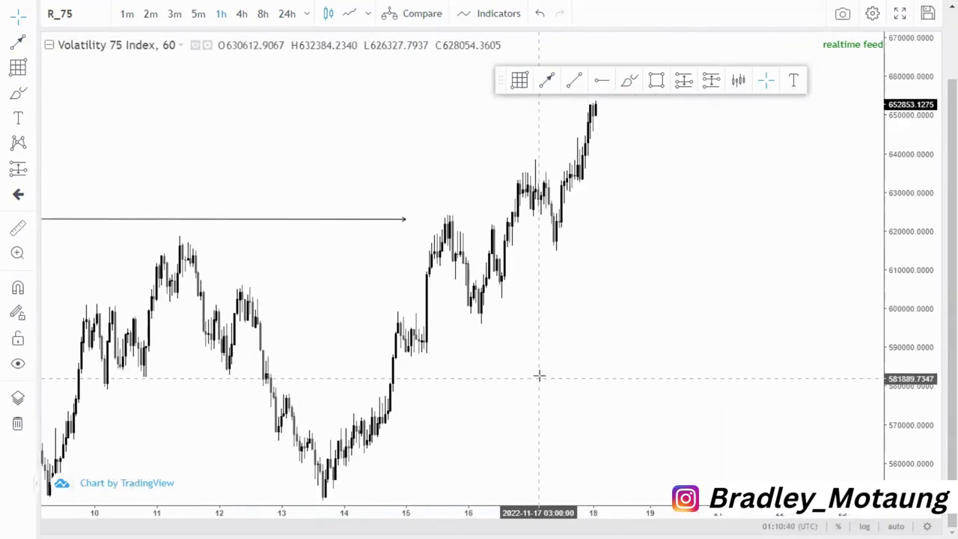
click(548, 81)
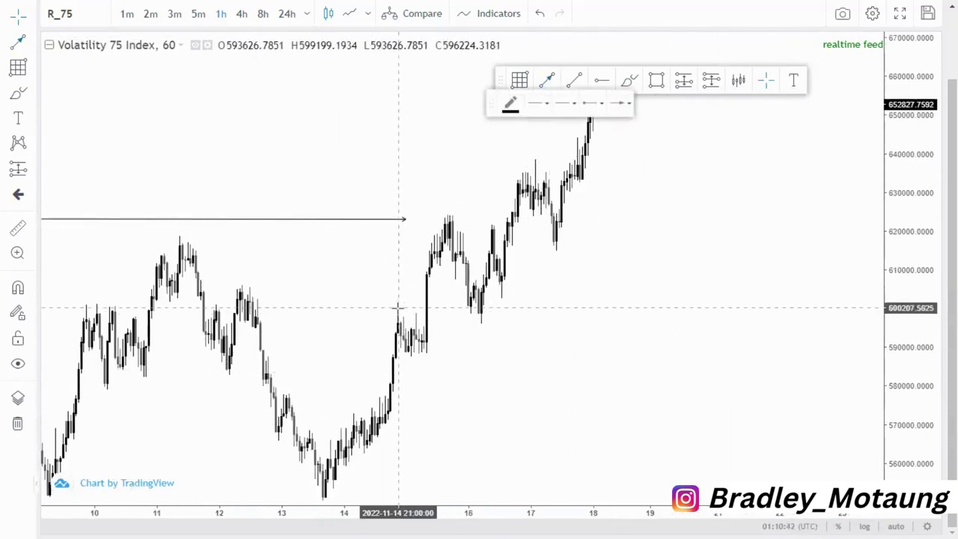
click(429, 310)
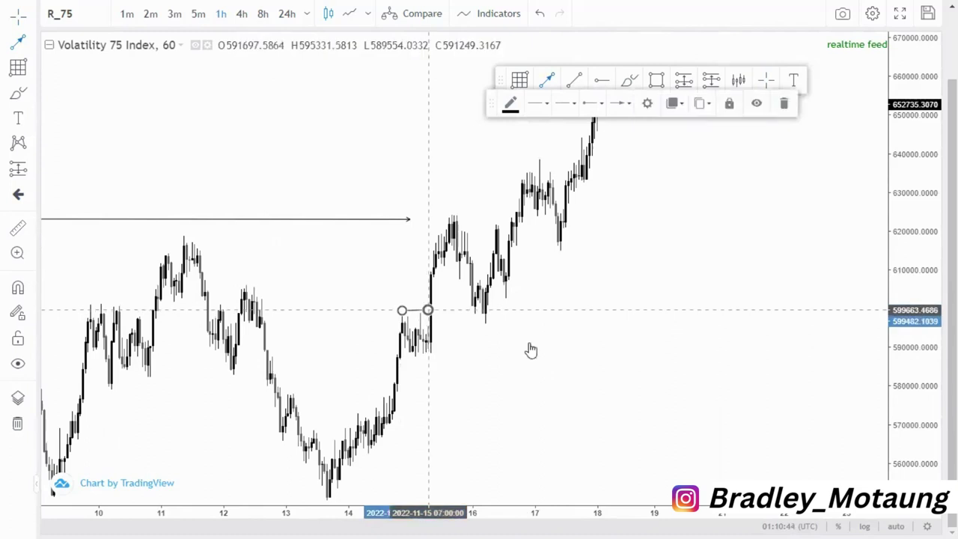
click(530, 349)
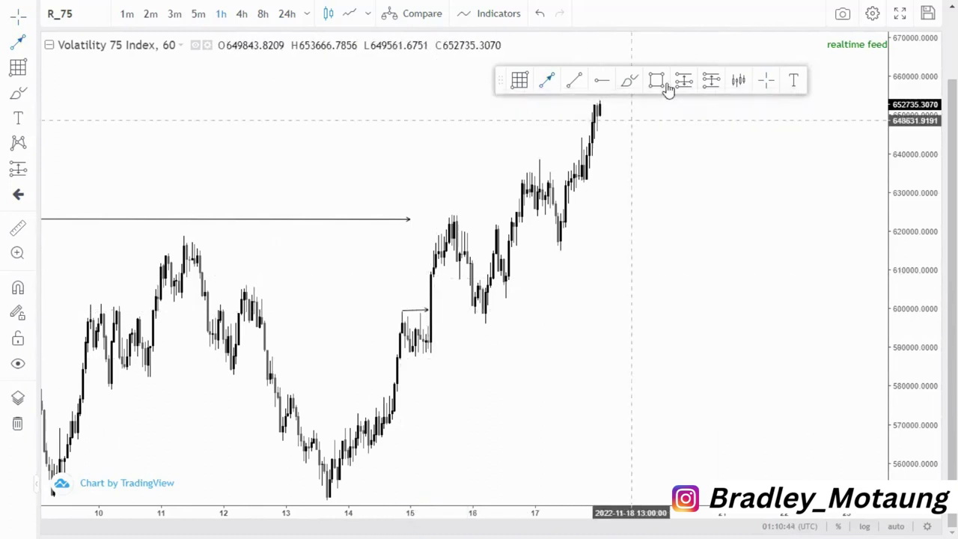
Mark a shaded demand zone with a midline from 2022-11-15 to 2022-11-17, between about 595,300 and 589,500.
click(427, 327)
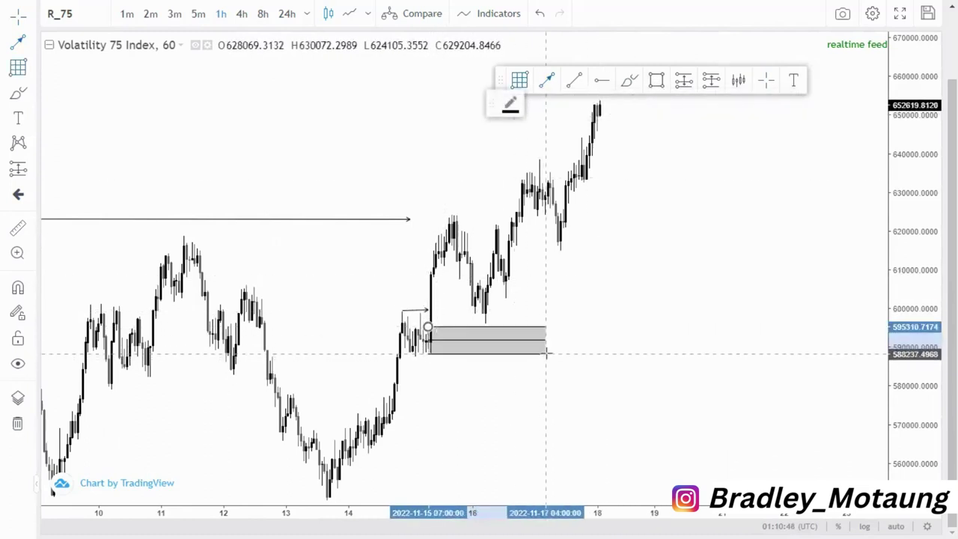
click(551, 348)
click(637, 385)
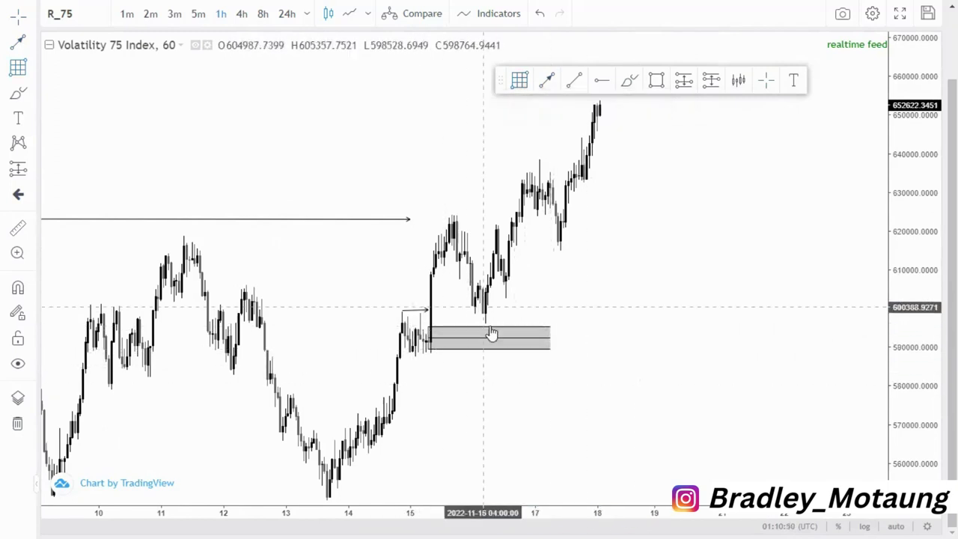
Draw a break arrow from the 2022-11-15 high at about 624,400 to 2022-11-16 at about 624,900.
drag(591, 345, 532, 345)
scroll(588, 387, down, 2)
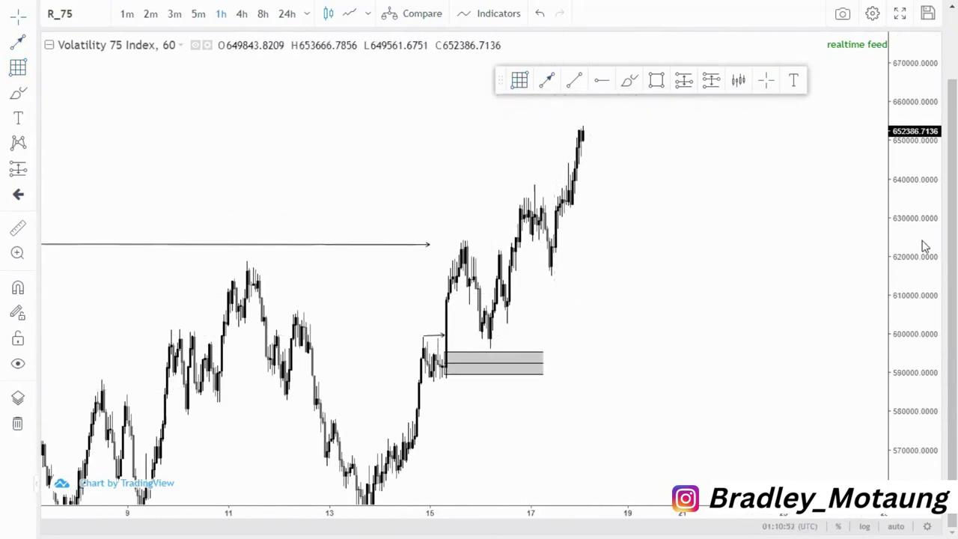
drag(913, 237, 872, 346)
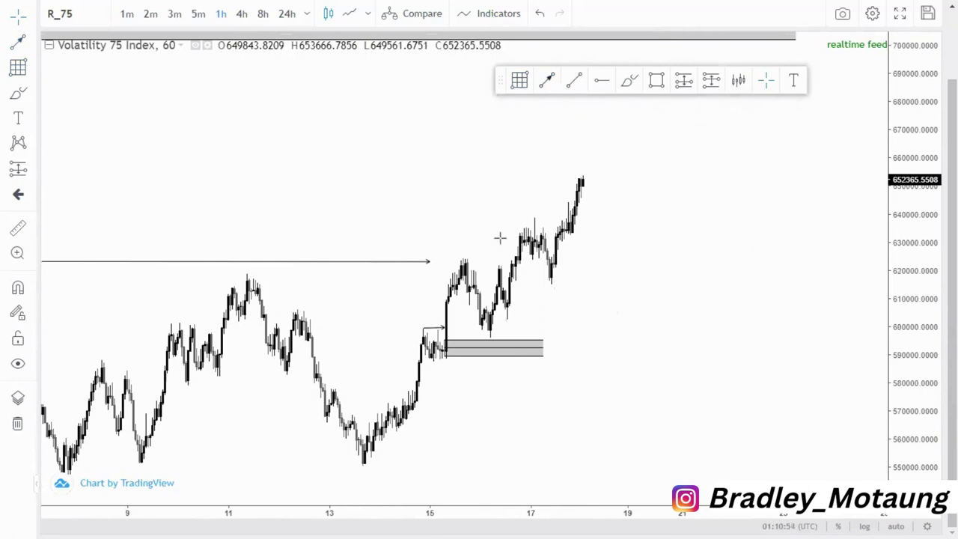
click(465, 259)
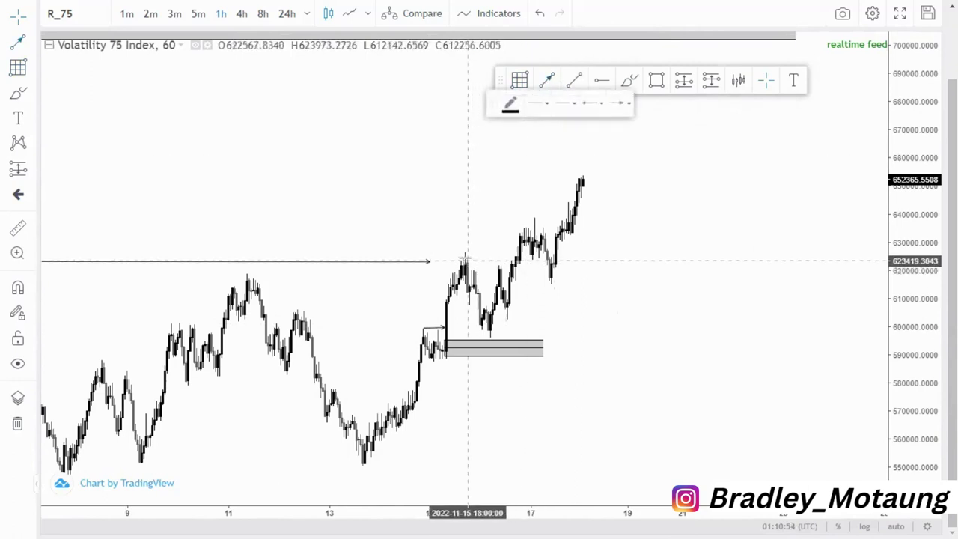
click(515, 258)
click(598, 286)
drag(514, 258, 511, 257)
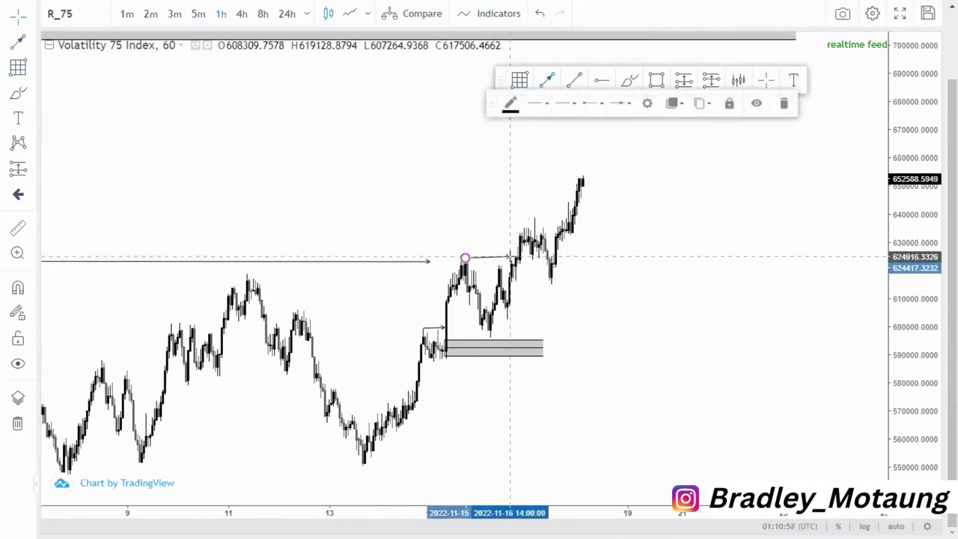
click(634, 257)
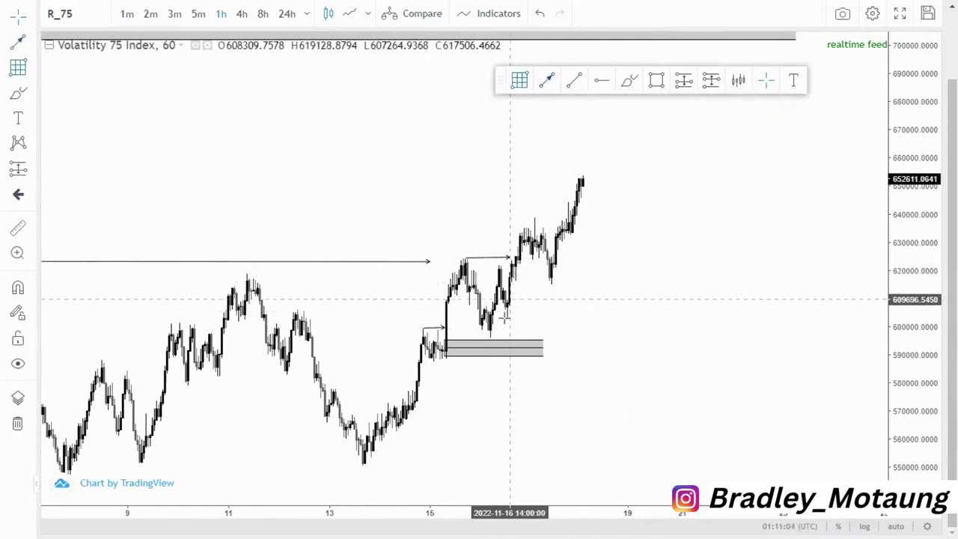
Mark a shaded demand zone with a midline from 2022-11-16 to 2022-11-17, between about 621,900 and 615,000.
click(514, 264)
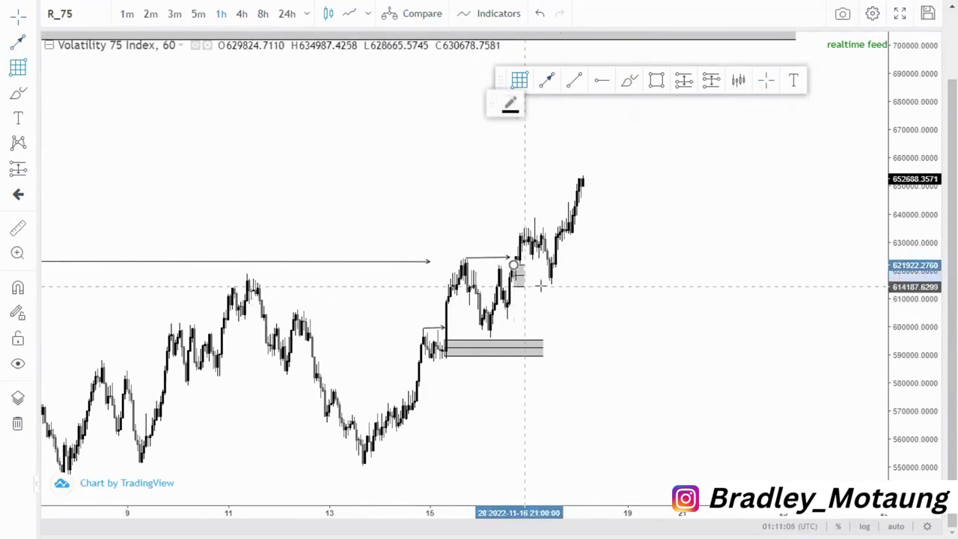
click(577, 282)
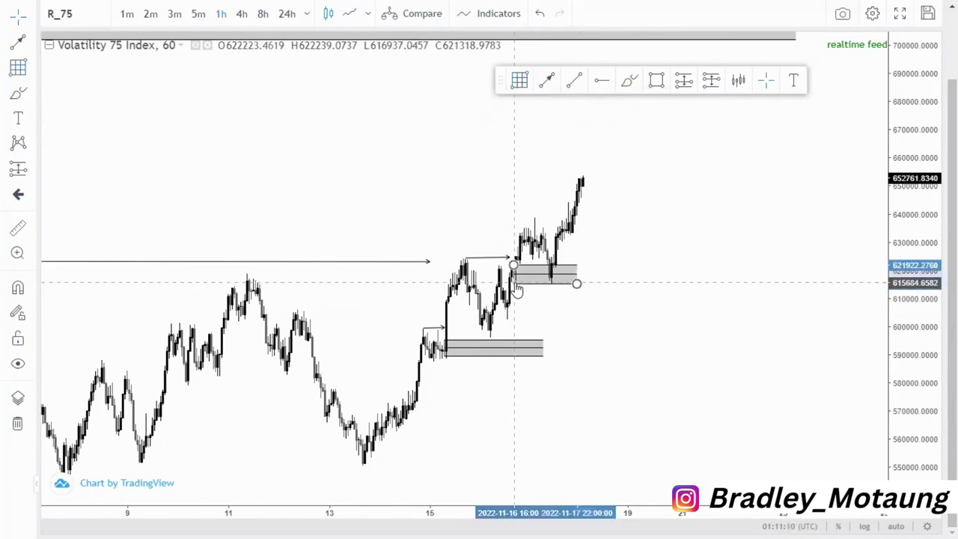
click(592, 359)
scroll(607, 365, down, 3)
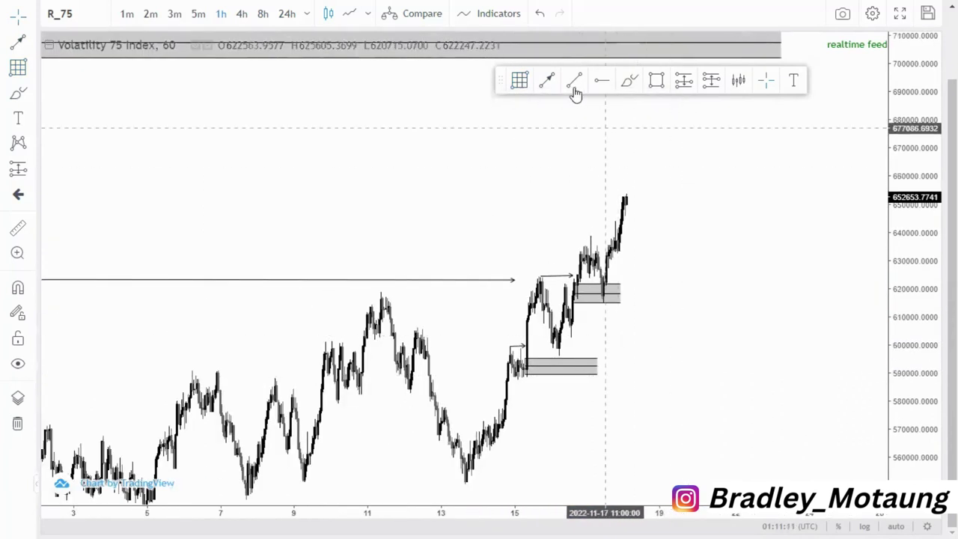
Draw a short level break arrow from the 2022-11-17 high at about 638,900 to the upward break.
click(549, 82)
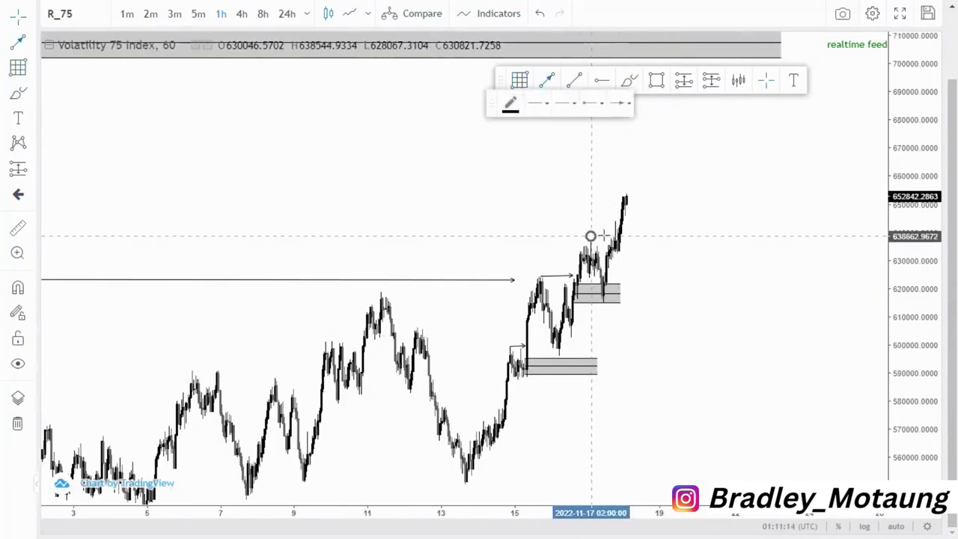
click(612, 236)
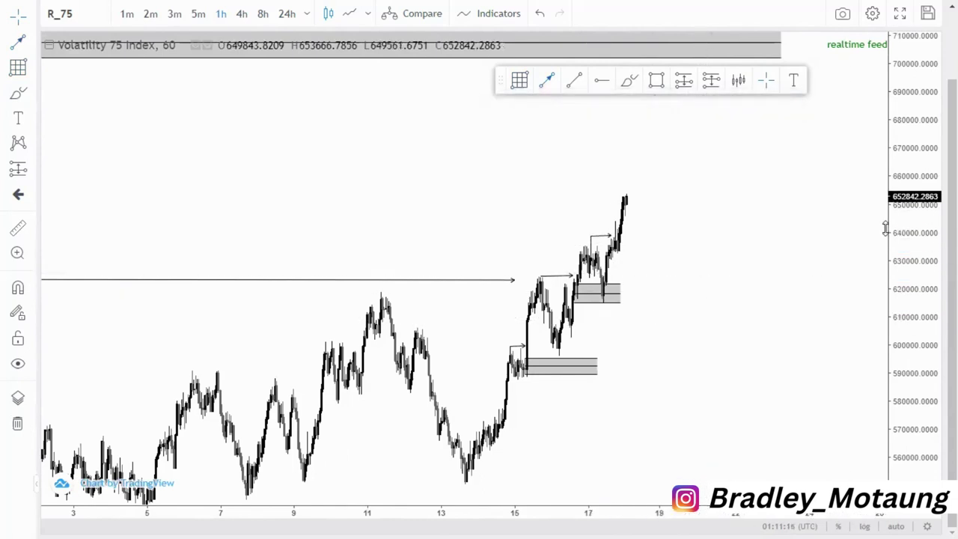
drag(885, 228, 885, 326)
scroll(736, 368, up, 1)
scroll(736, 368, up, 1)
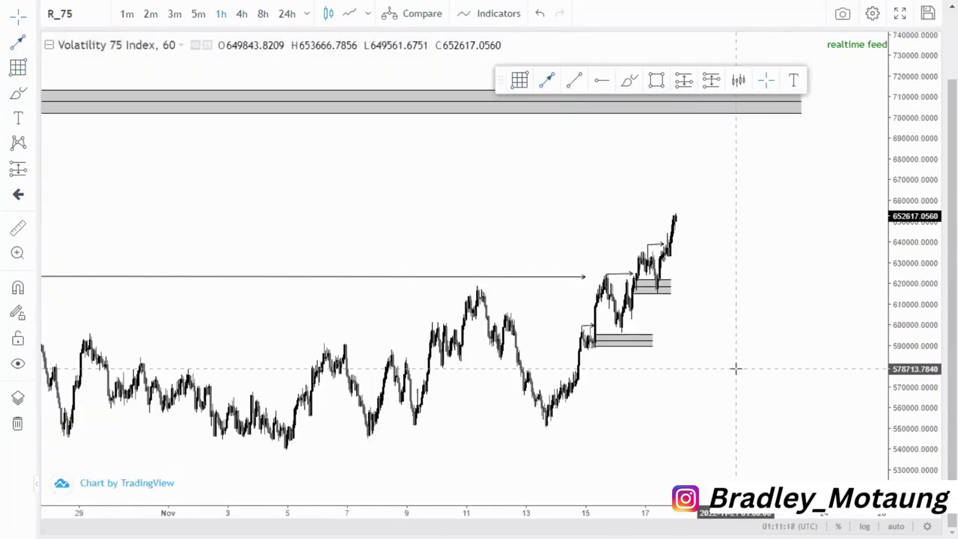
Extend the lower demand zone starting 2022-11-15 to 2022-11-20, with its lower edge at about 588,500.
scroll(732, 369, down, 2)
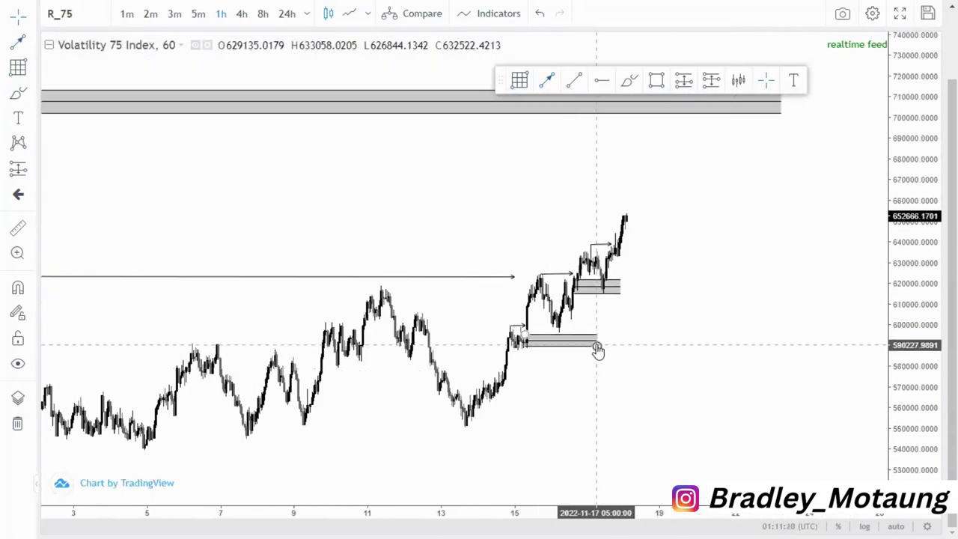
drag(597, 349, 664, 346)
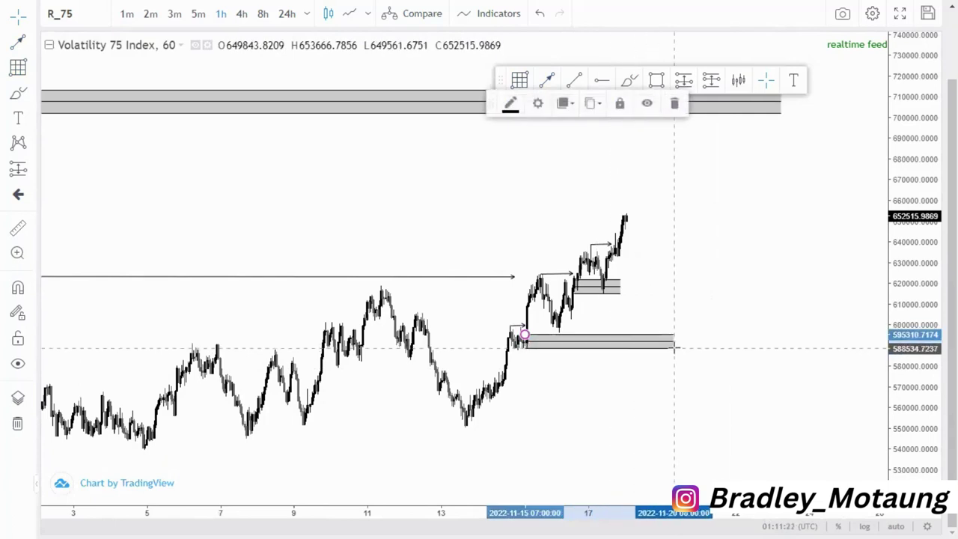
click(716, 367)
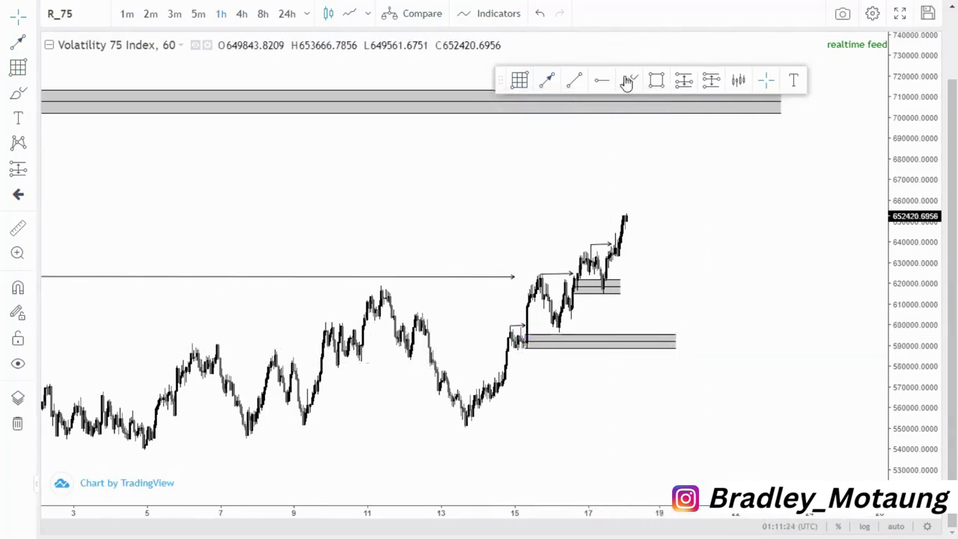
Draw a downward forecast arrow from the latest candle at about 650,500 to the upper edge of the lower demand zone.
click(560, 81)
click(627, 220)
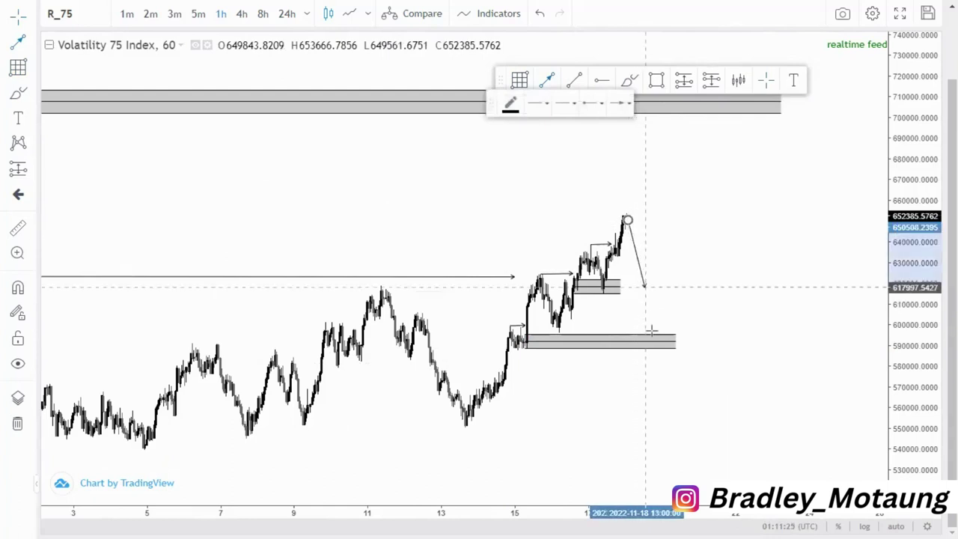
click(656, 335)
click(647, 291)
Draw an upward forecast arrow from the lower demand zone at about 594,600 to the supply zone at about 703,000.
click(548, 82)
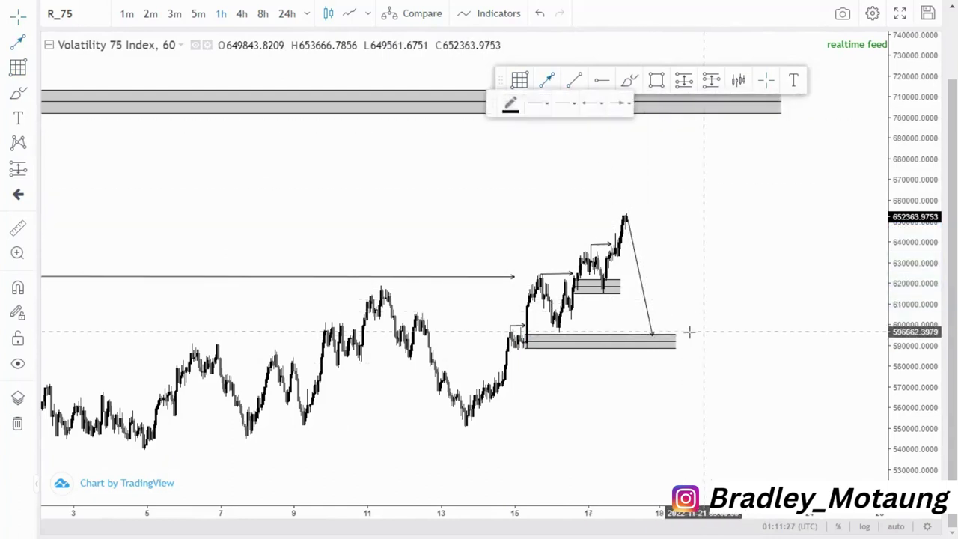
click(663, 336)
click(695, 109)
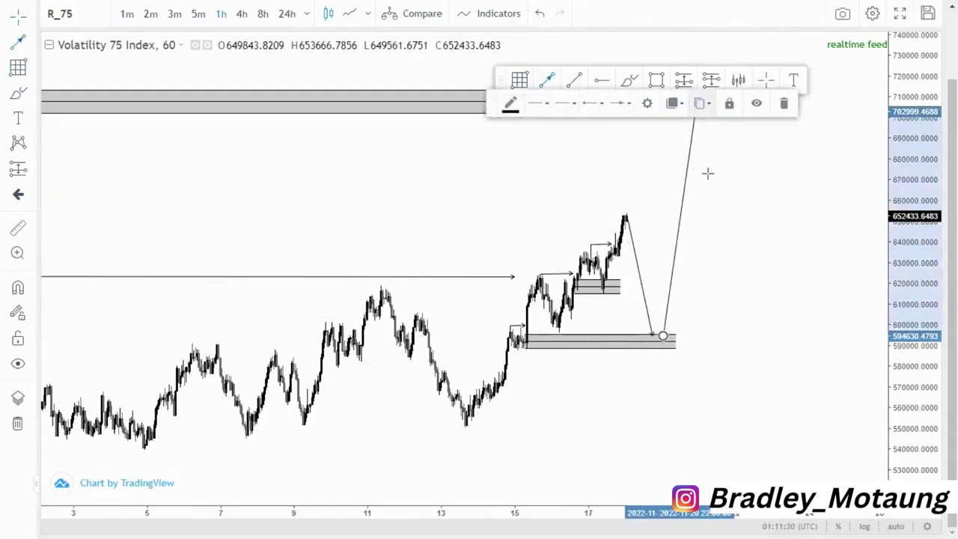
drag(785, 323, 753, 333)
scroll(753, 342, down, 2)
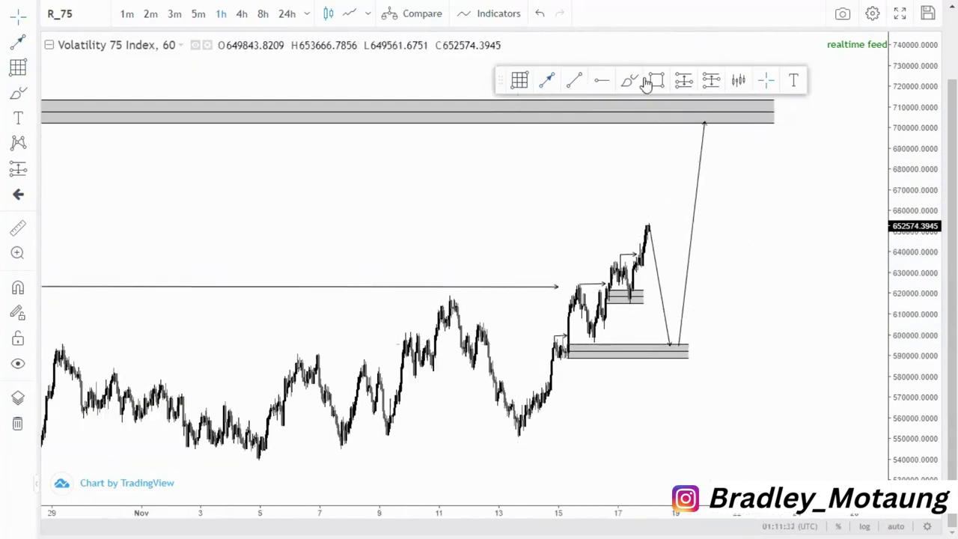
Place a long position at the lower demand zone with entry about 592,400, stop about 581,600 and target about 702,400.
click(684, 82)
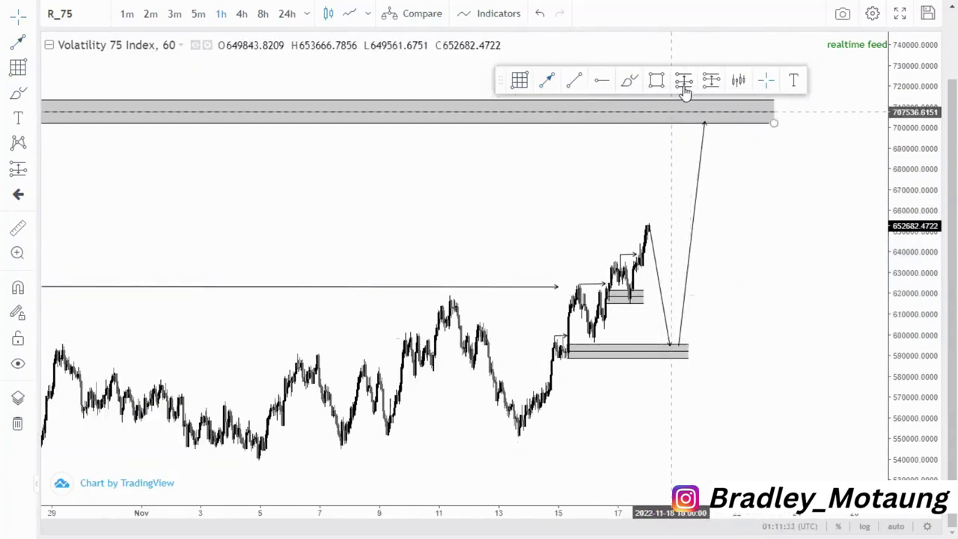
click(678, 351)
click(622, 426)
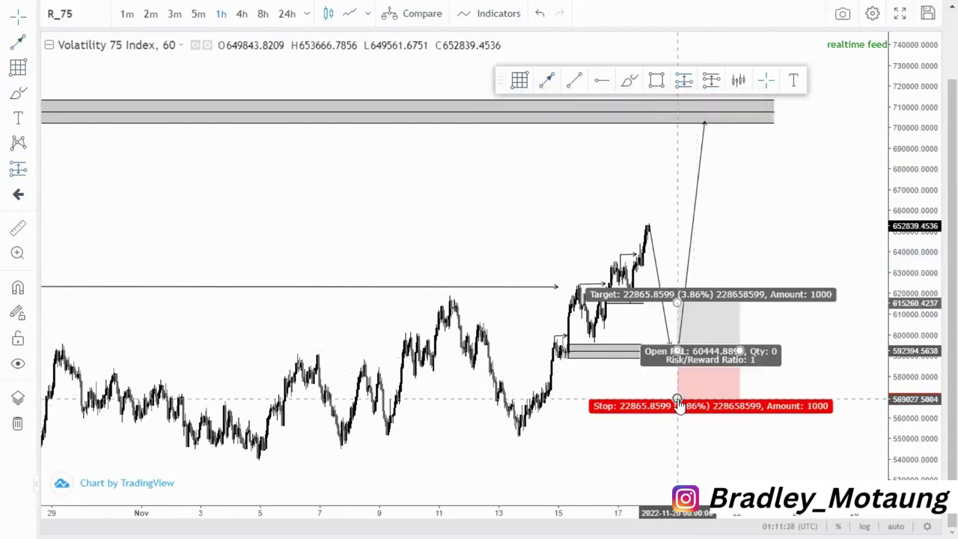
drag(677, 399, 675, 373)
drag(670, 423, 633, 442)
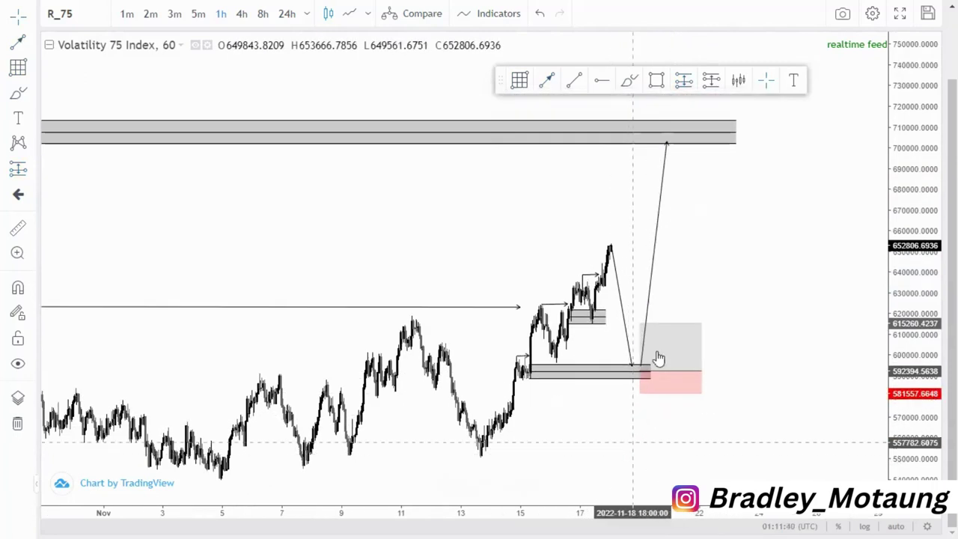
drag(659, 324, 659, 142)
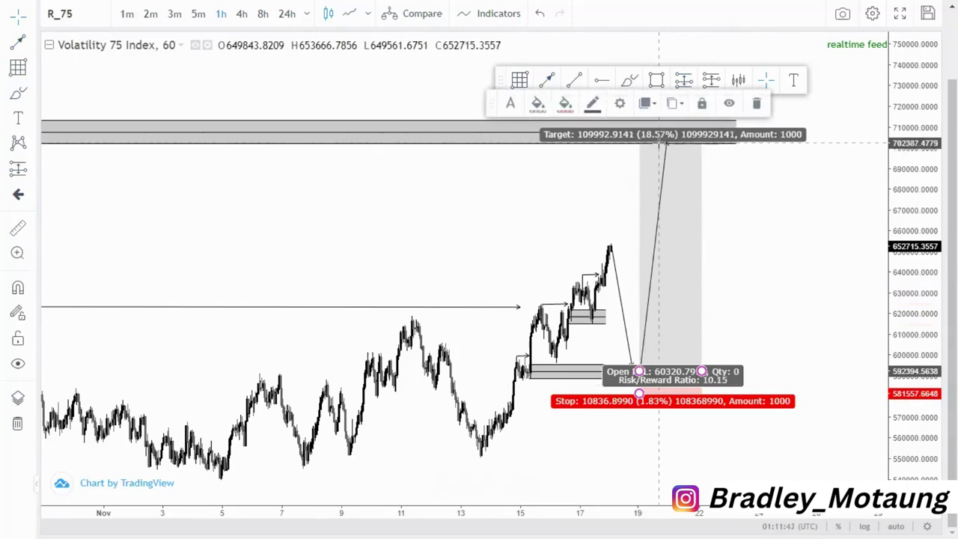
click(748, 267)
Examine the wider structure above the long position and switch the chart to the 24-hour timeframe.
drag(907, 224, 855, 378)
scroll(825, 401, down, 5)
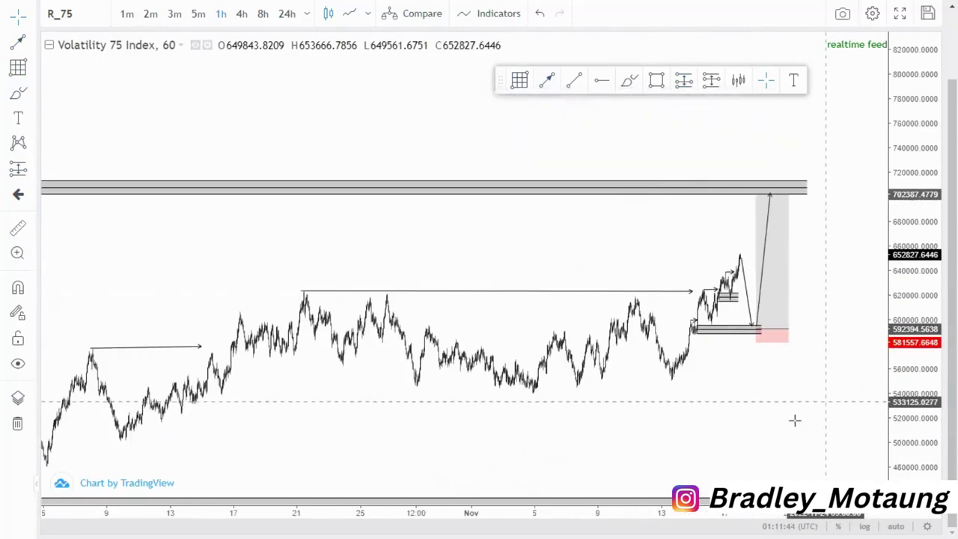
drag(794, 420, 524, 408)
scroll(542, 417, down, 4)
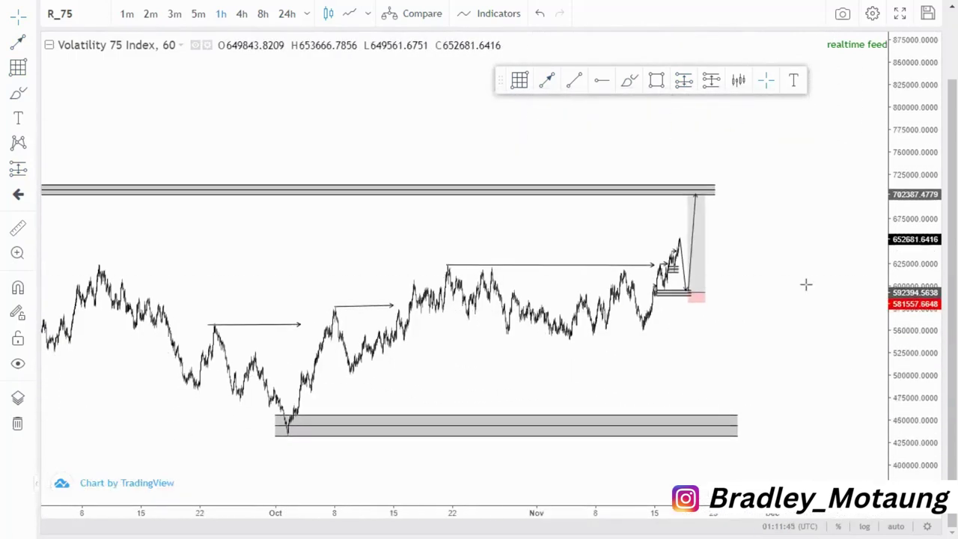
drag(794, 304, 783, 398)
drag(699, 295, 701, 349)
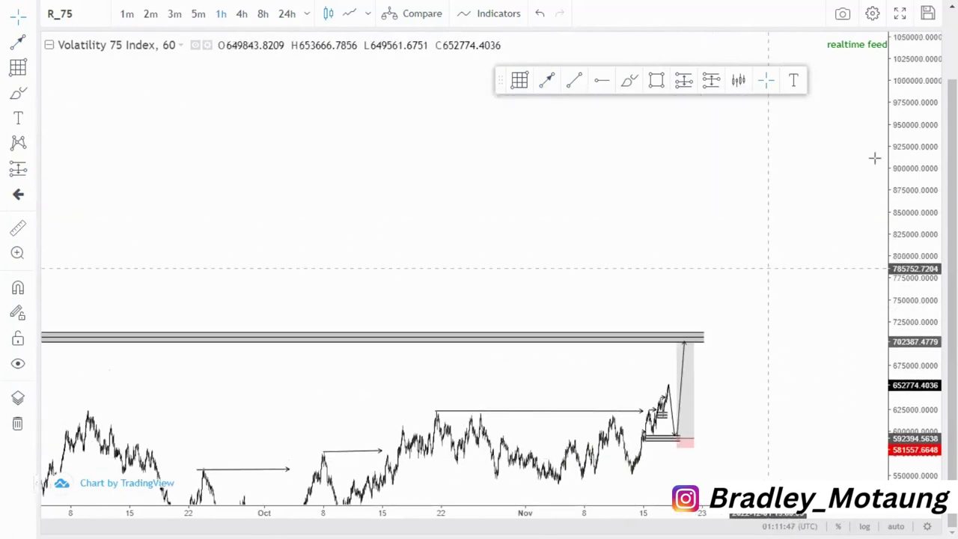
mouse_move(874, 157)
mouse_down()
mouse_move(877, 269)
mouse_move(862, 391)
mouse_move(882, 166)
mouse_up()
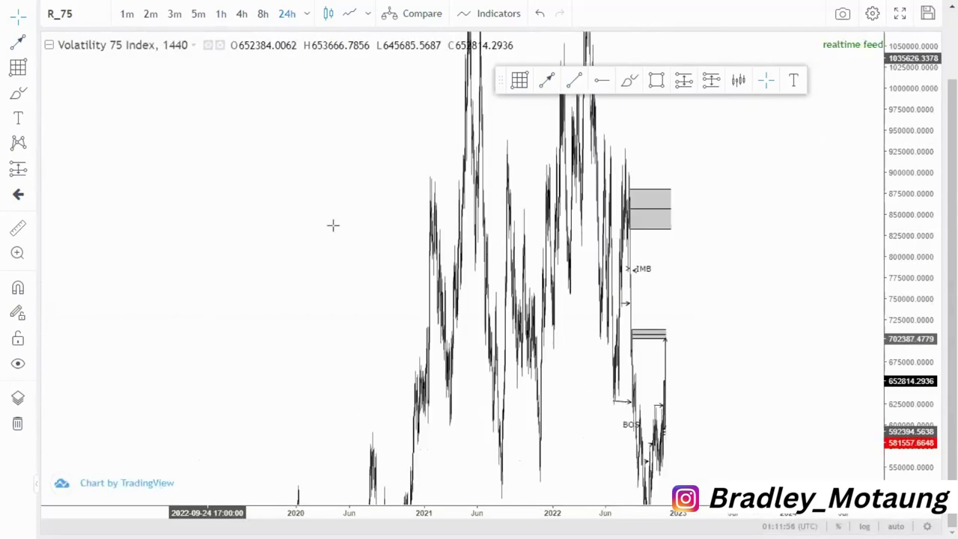
Raise the long position's target to the lower edge of the upper supply zone at about 832,500.
scroll(616, 421, up, 5)
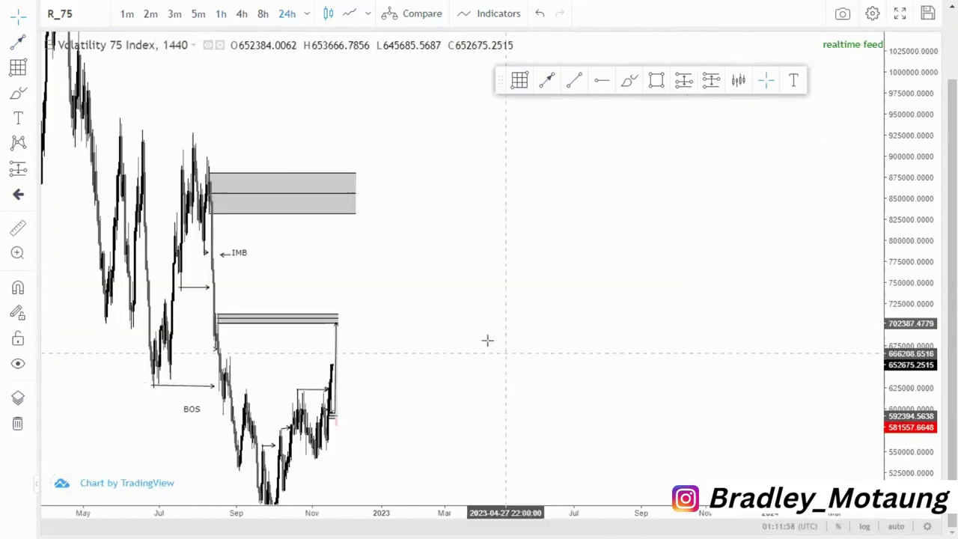
scroll(748, 392, up, 5)
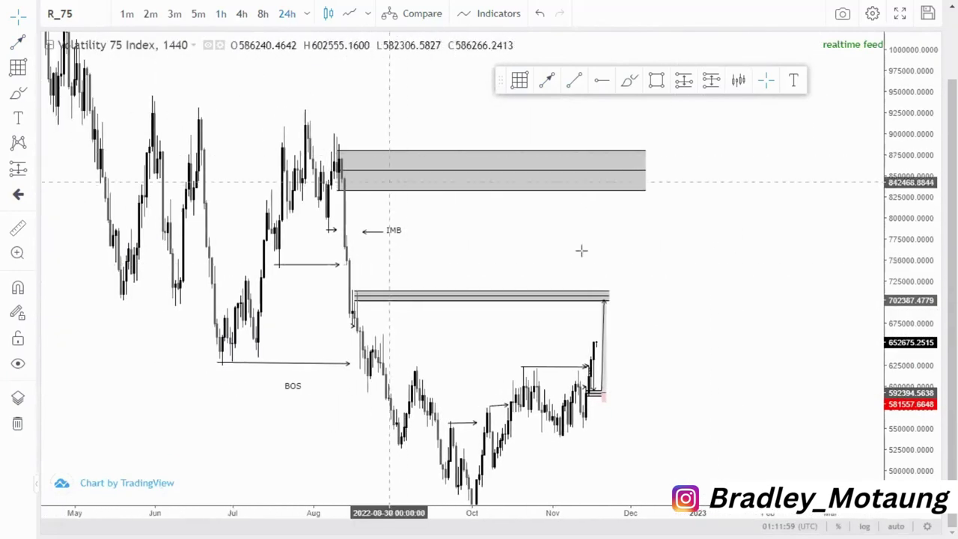
mouse_move(601, 302)
drag(600, 302, 605, 191)
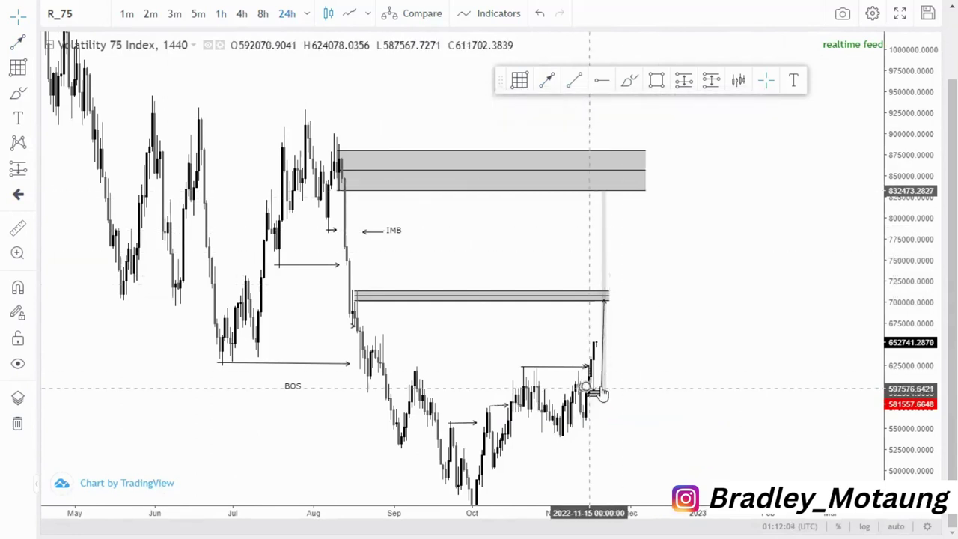
Move the long position to start at 2022-11-20, with entry about 595,900, stop about 585,100 and target about 836,000.
mouse_move(604, 400)
mouse_down()
mouse_move(654, 405)
mouse_move(637, 377)
mouse_up()
click(759, 359)
click(749, 406)
scroll(750, 406, up, 3)
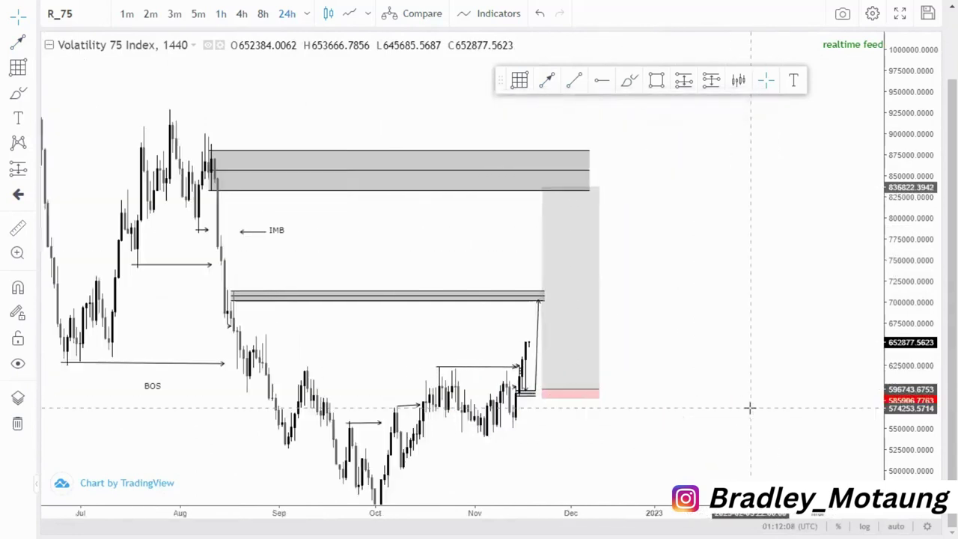
drag(519, 389, 514, 388)
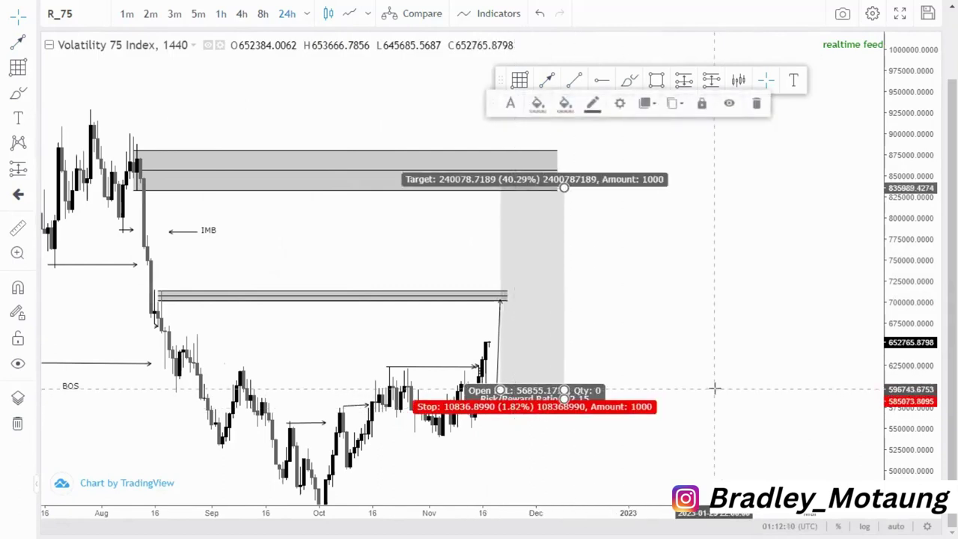
click(702, 419)
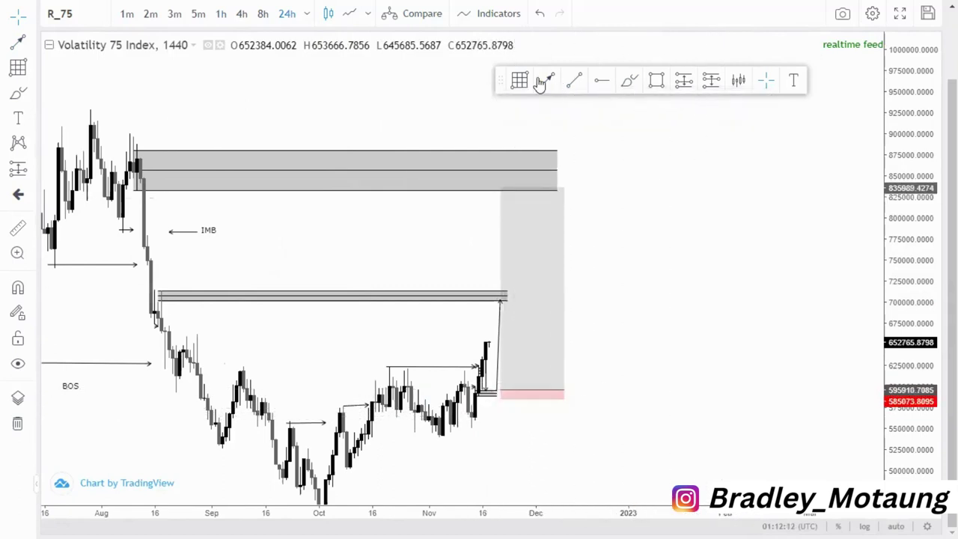
Draw a downward forecast arrow from the nearer supply zone at about 703,400 on 2022-11-20 to about 659,200 on 2022-11-24.
click(565, 85)
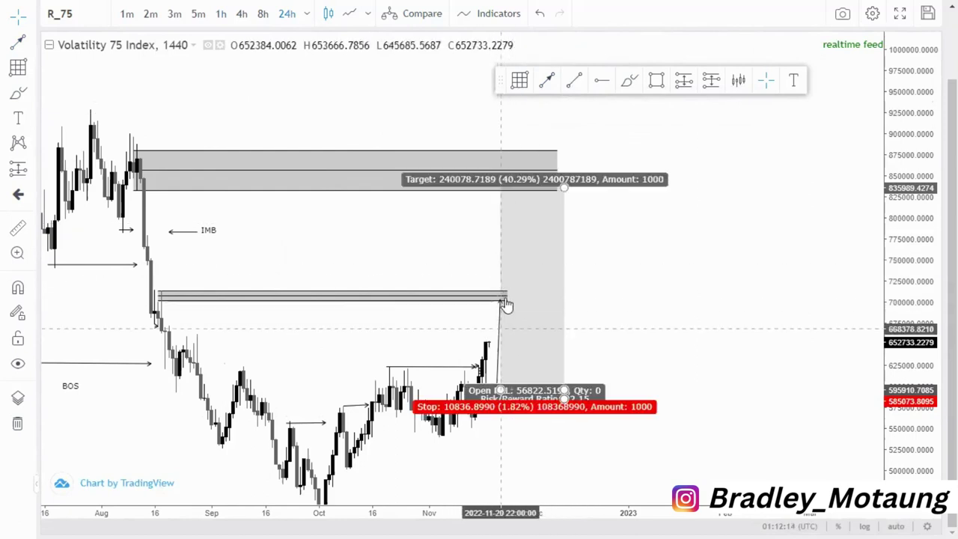
click(546, 79)
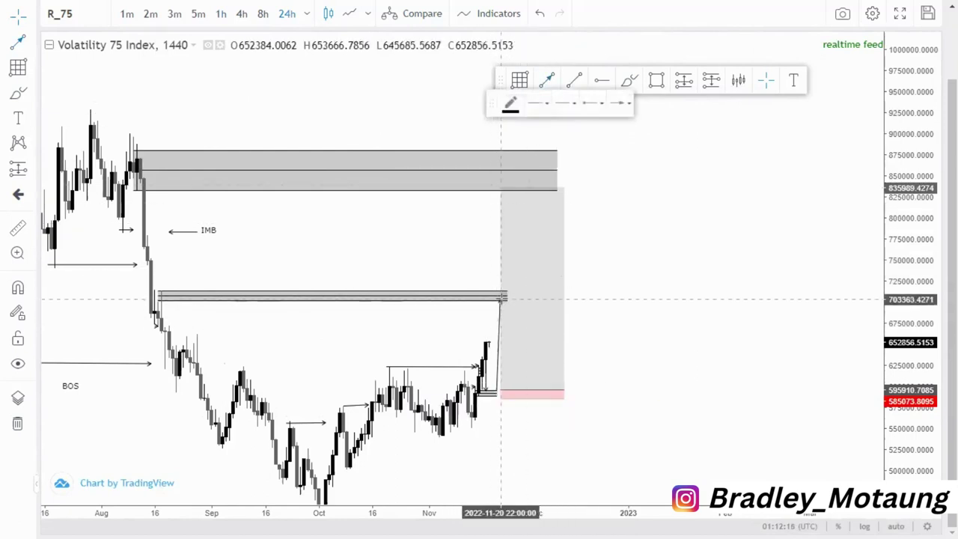
click(501, 299)
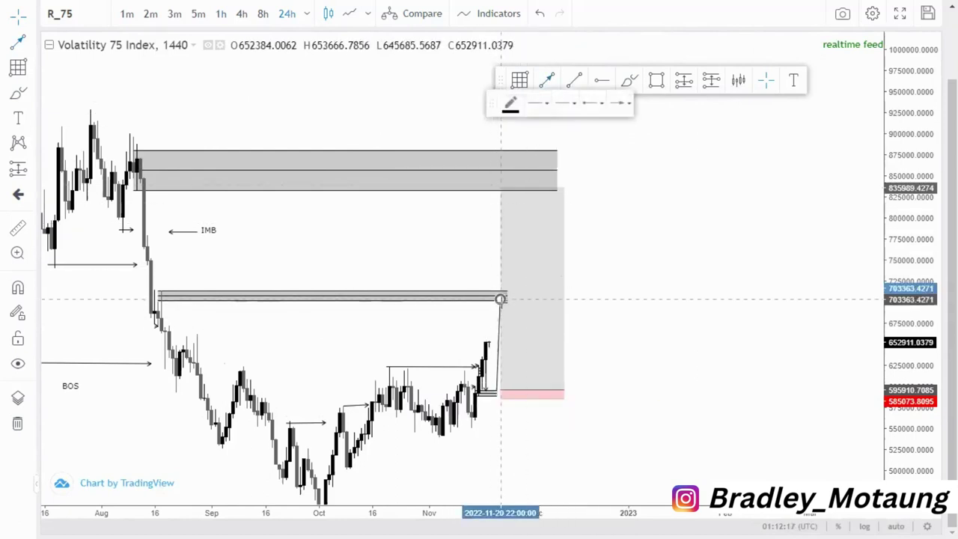
click(514, 337)
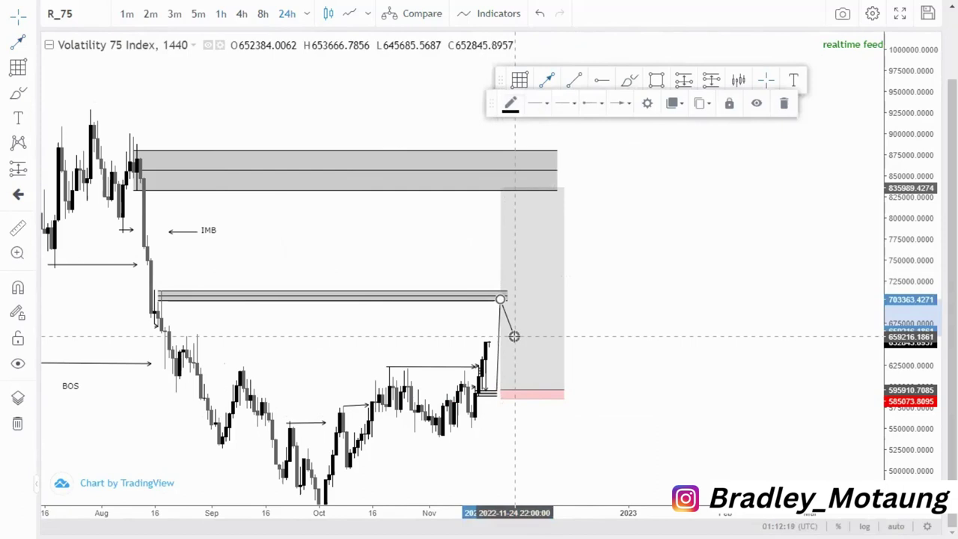
Draw an upward forecast arrow from about 658,400 on 2022-11-24 to about 695,000 on 2022-11-26.
click(548, 80)
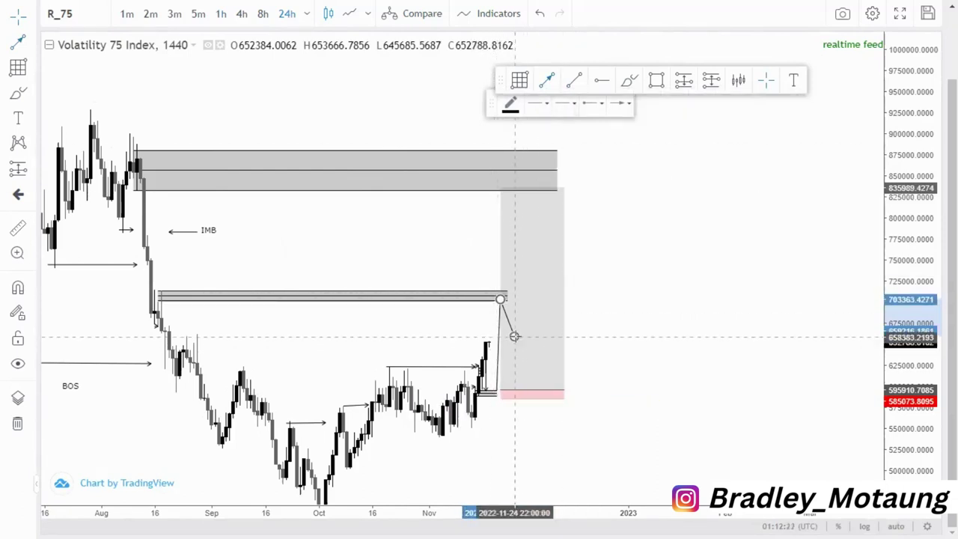
click(514, 336)
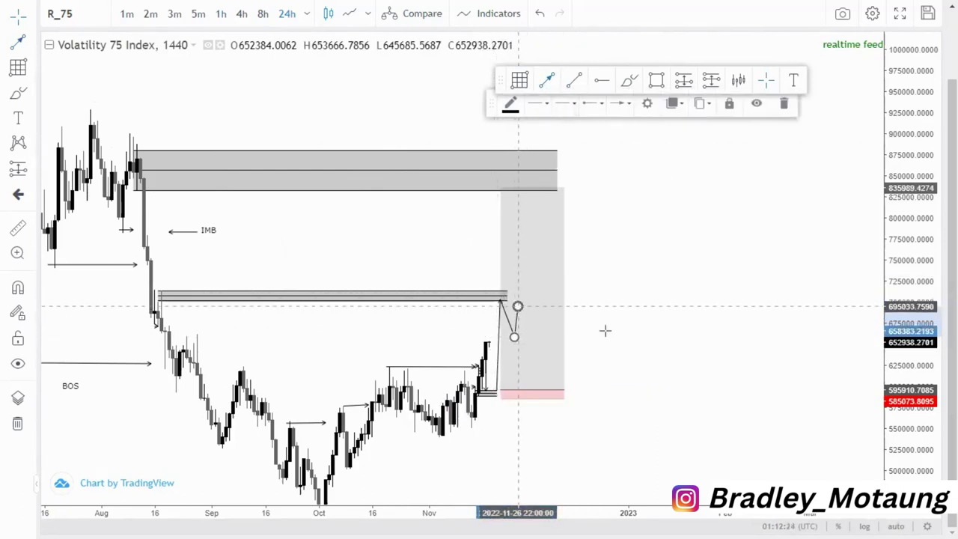
click(645, 338)
Draw a downward forecast arrow from about 695,000 on 2022-11-27 to about 499,300 on 2022-12-11, keeping its line style settings.
click(551, 83)
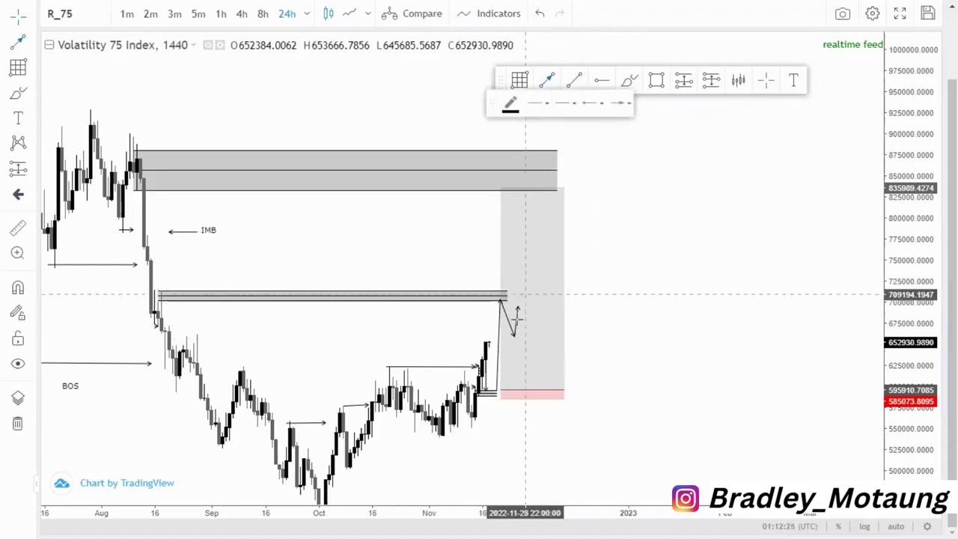
click(521, 306)
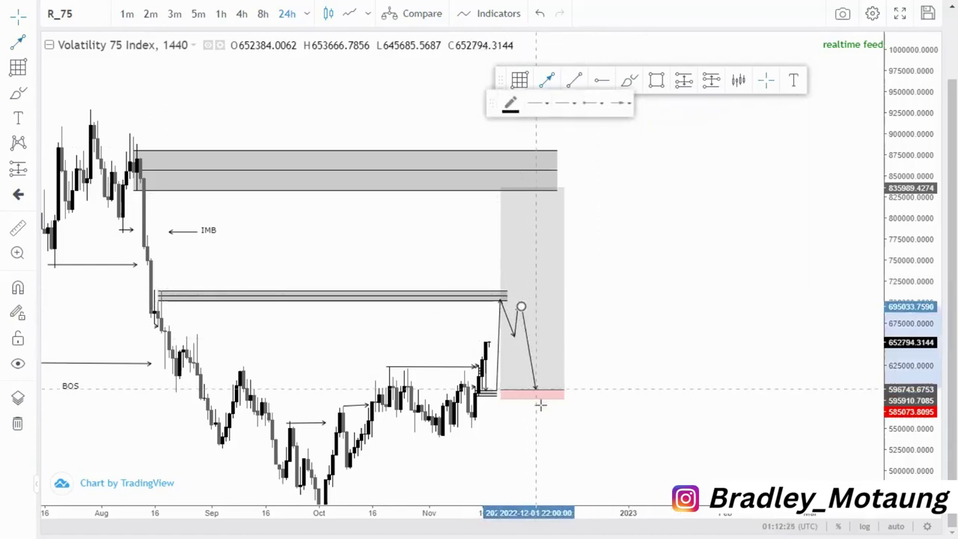
double_click(564, 470)
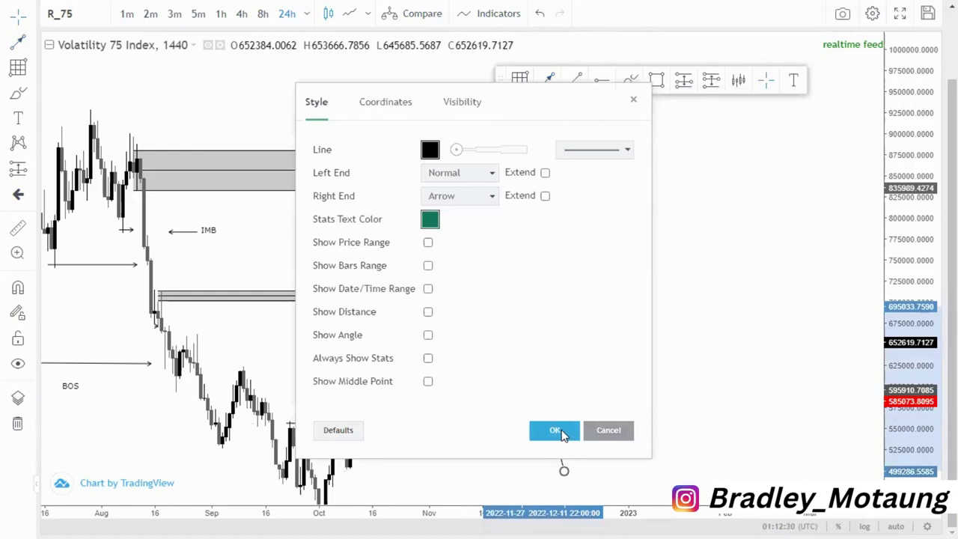
click(555, 430)
Draw a short horizontal arrow at about 660,000 ending at the forecast path's low to mark the expected break.
drag(639, 406, 632, 393)
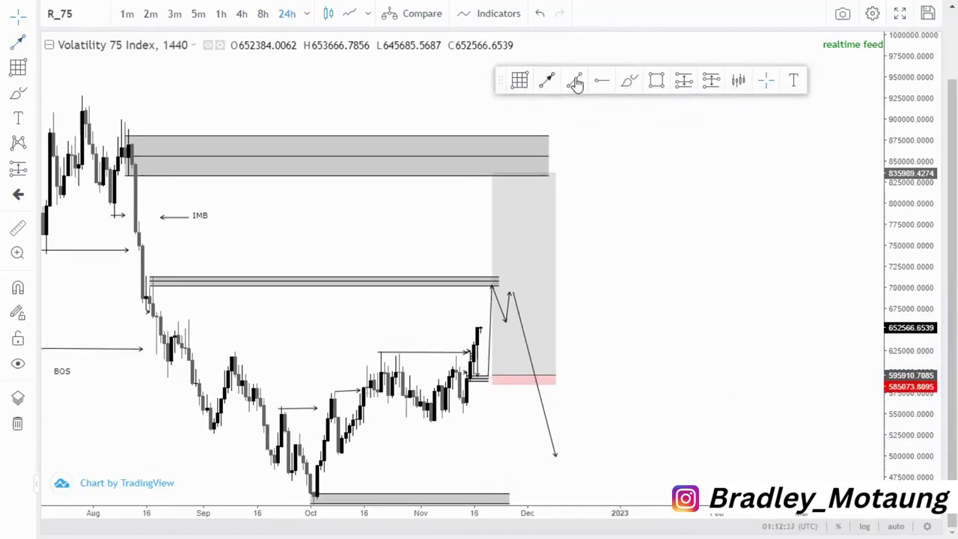
click(574, 83)
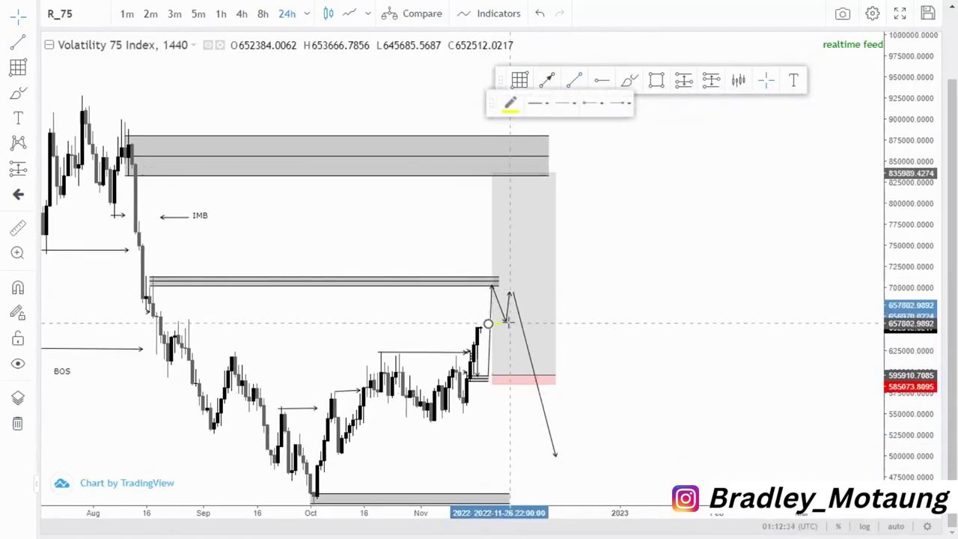
click(549, 84)
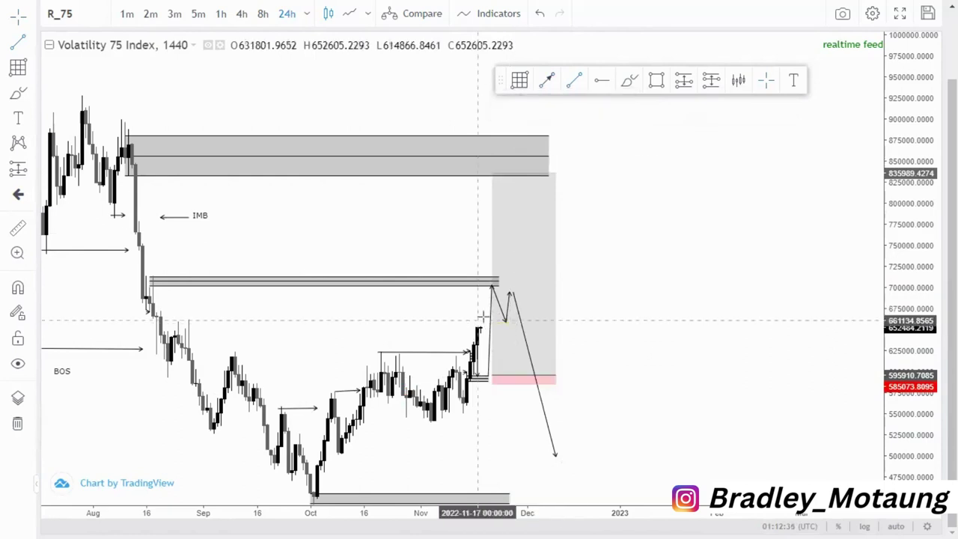
click(542, 82)
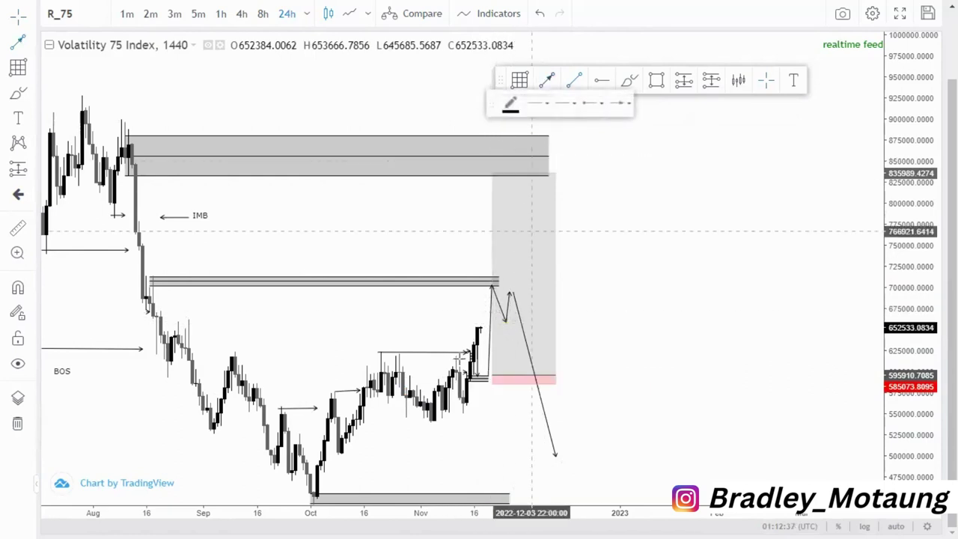
click(506, 321)
click(658, 320)
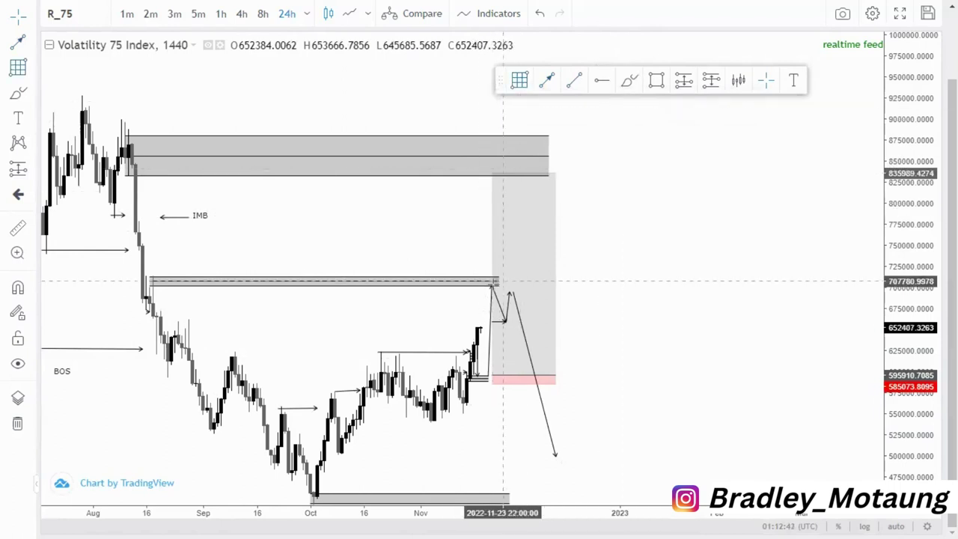
Mark a small supply zone between about 690,000 and 699,000 at the forecast path's lower high.
click(492, 288)
click(526, 296)
drag(689, 342, 644, 309)
scroll(566, 381, down, 3)
drag(901, 212, 889, 346)
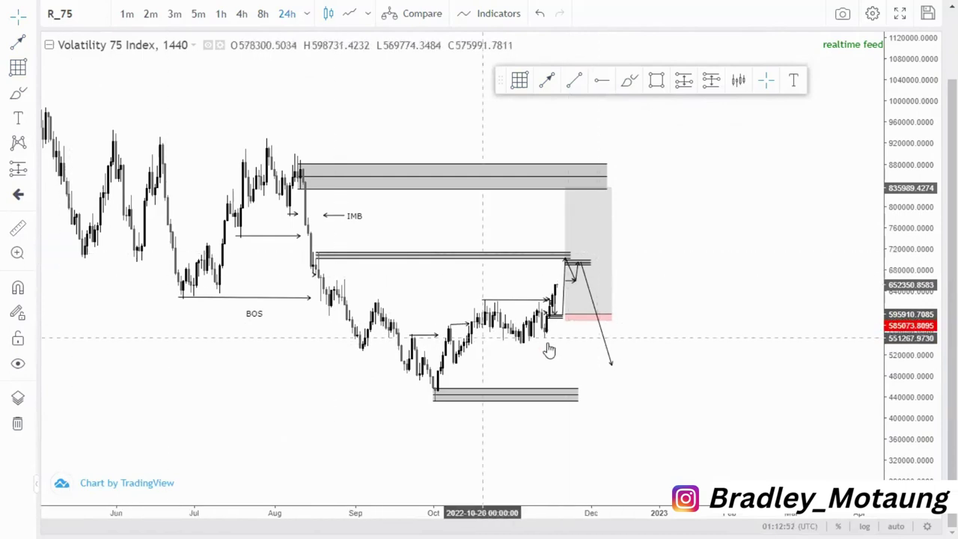
scroll(811, 332, down, 1)
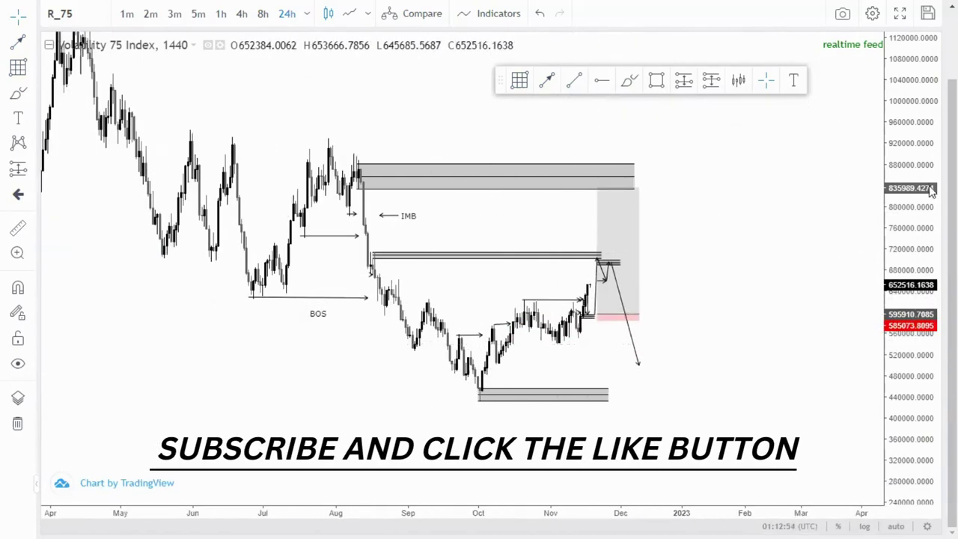